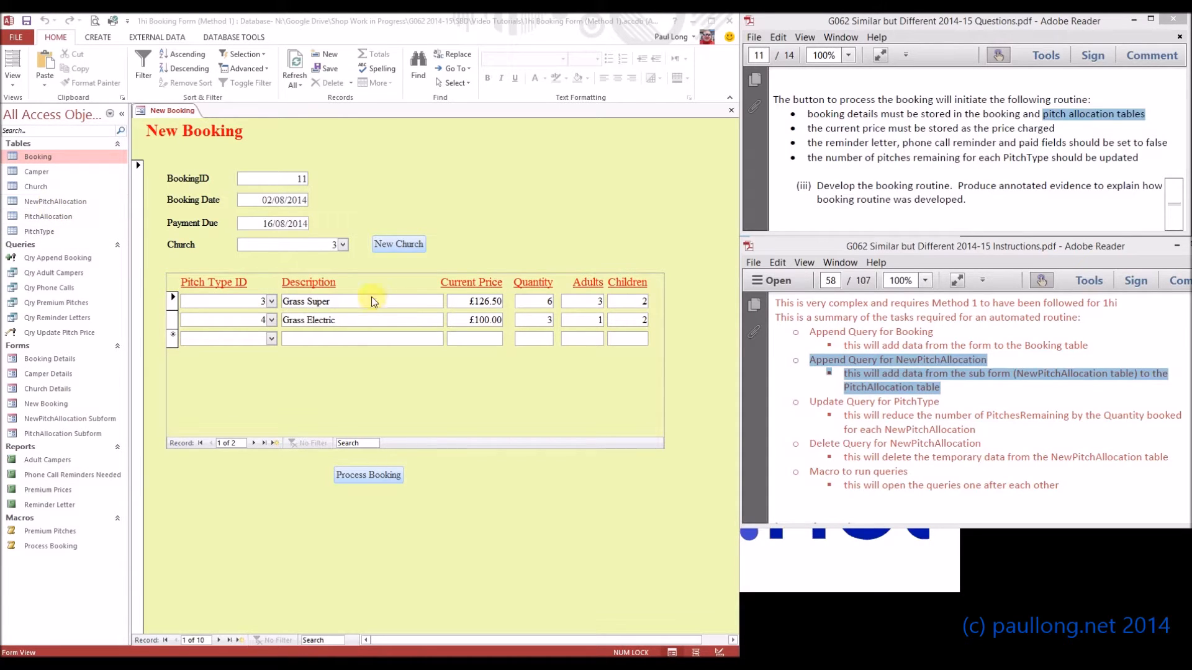
Open the NewPitchAllocation table and widen the NewBookingID column to fit its heading.
left_click(56, 204)
double_click(57, 203)
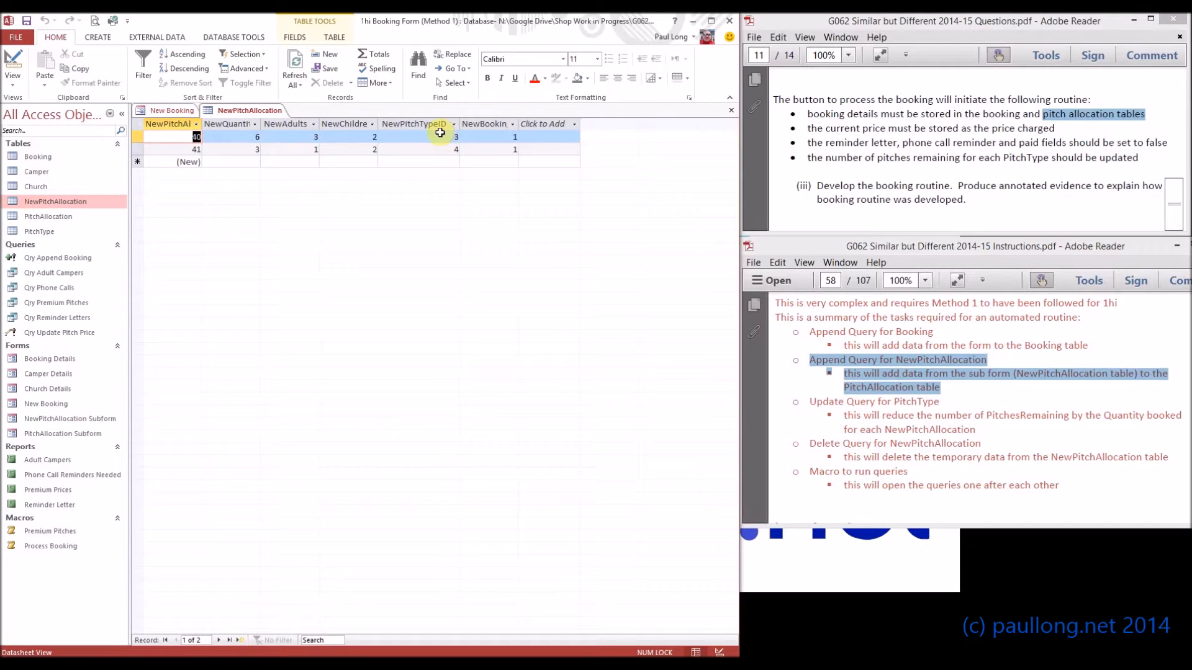
double_click(519, 125)
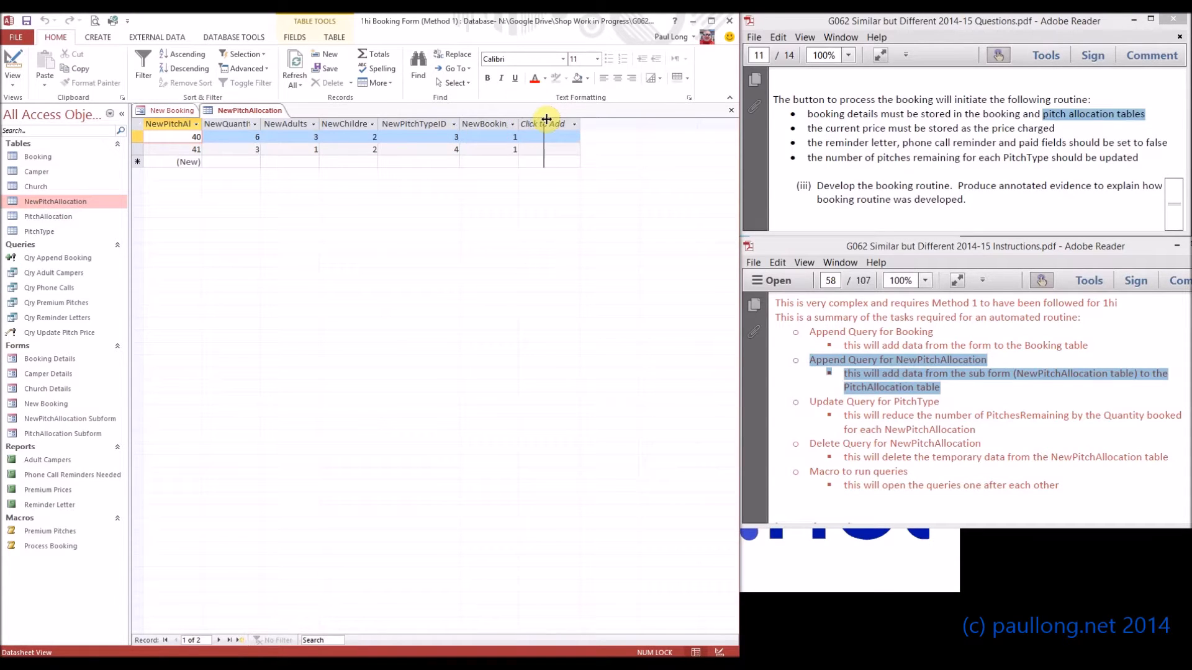
left_click(548, 126)
Check the NewBookingID values of both records, and close the NewPitchAllocation table with its layout changes saved.
left_click(512, 142)
left_click(507, 138)
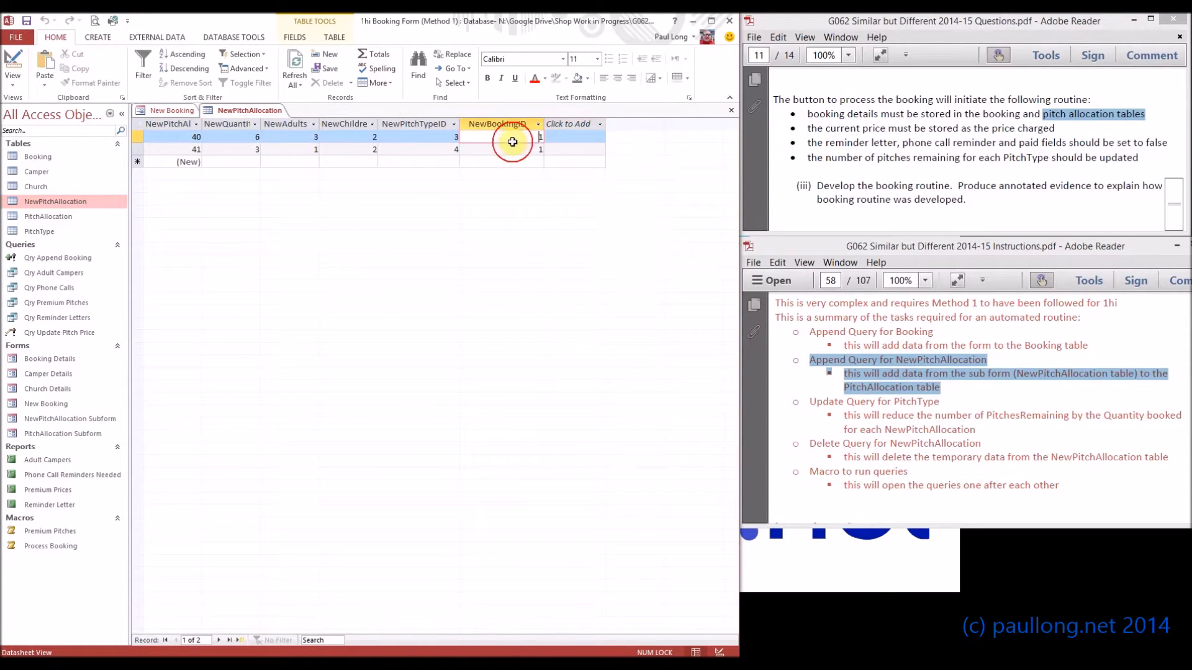
left_click(513, 149)
right_click(242, 111)
left_click(276, 133)
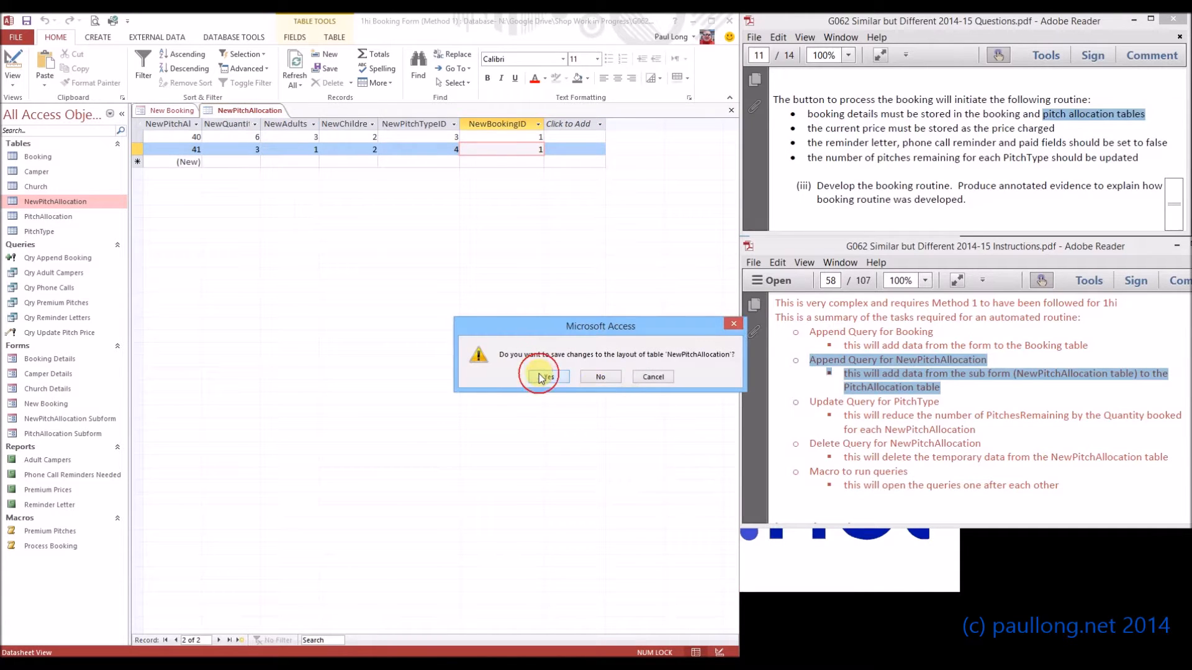
left_click(539, 377)
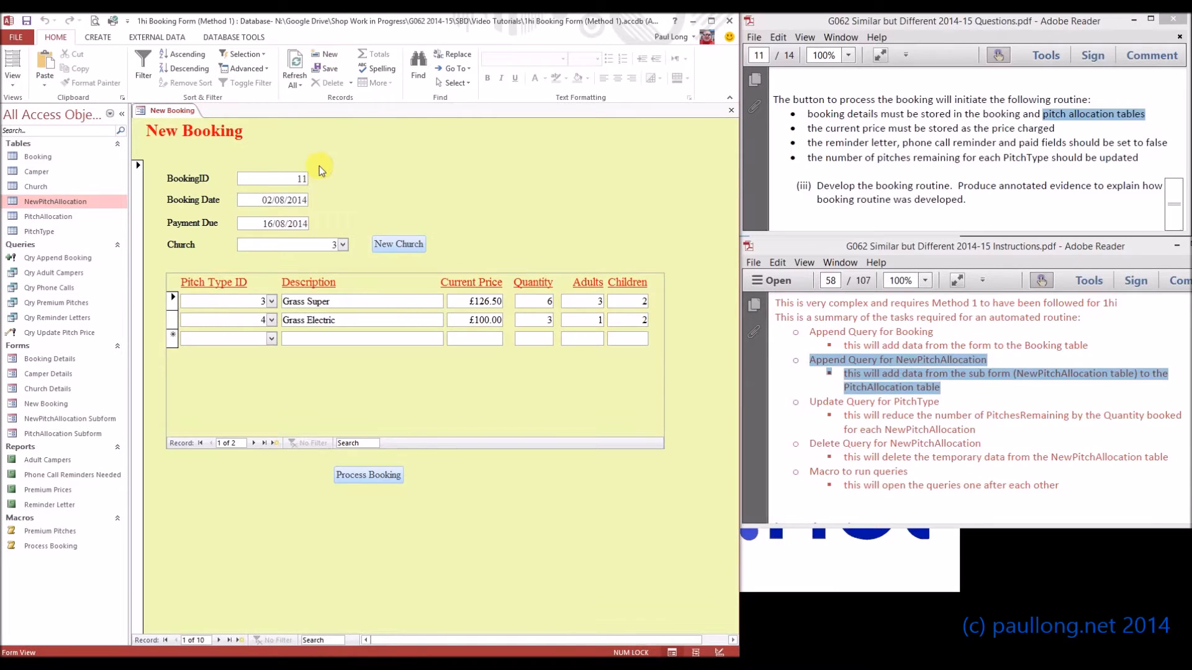
Compare the BookingID on the New Booking form with the records in the Booking table, and close the table.
mouse_move(296, 180)
left_mouse_down()
mouse_move(322, 182)
mouse_move(288, 178)
left_mouse_up()
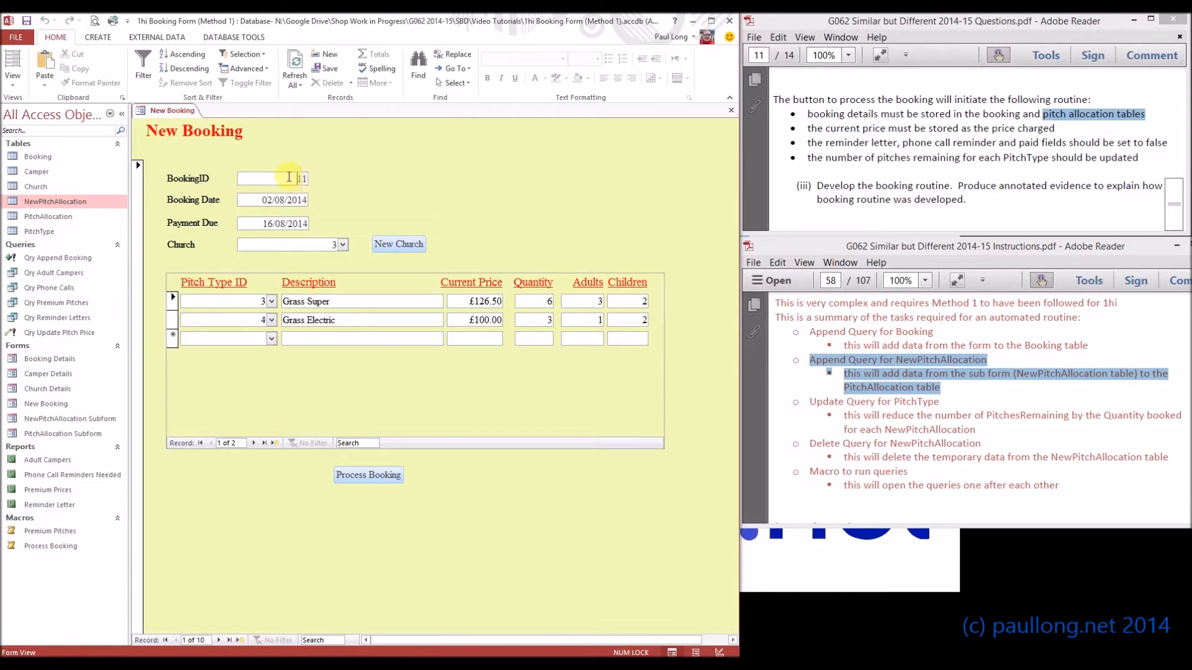
double_click(50, 159)
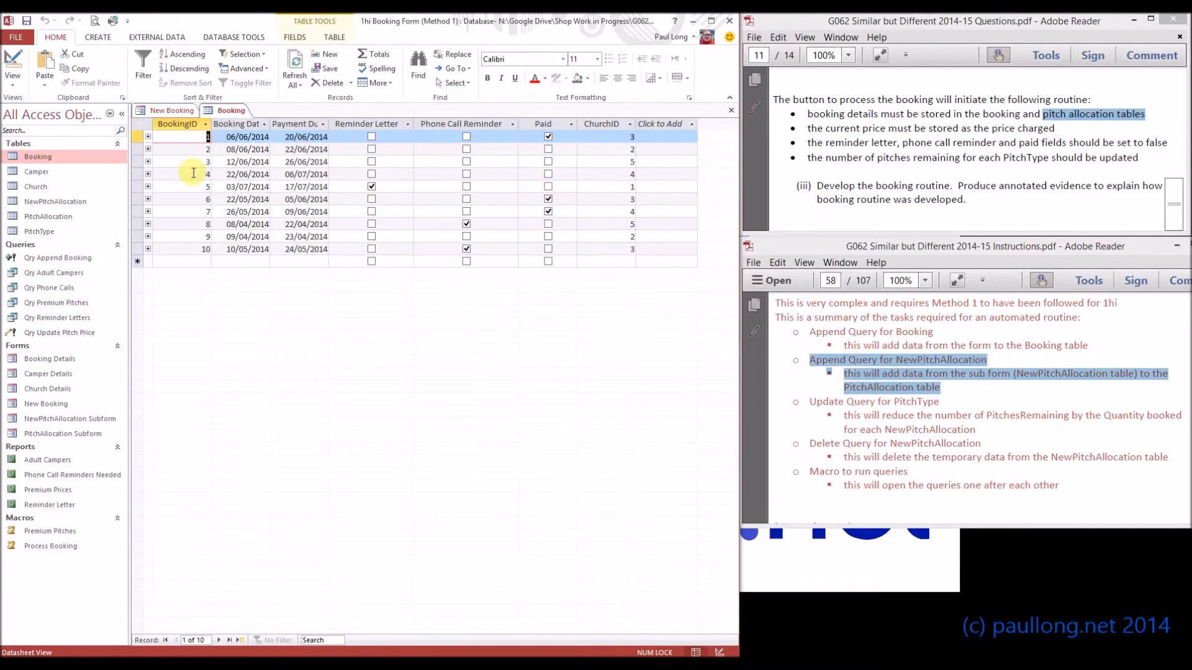
right_click(232, 111)
left_click(247, 136)
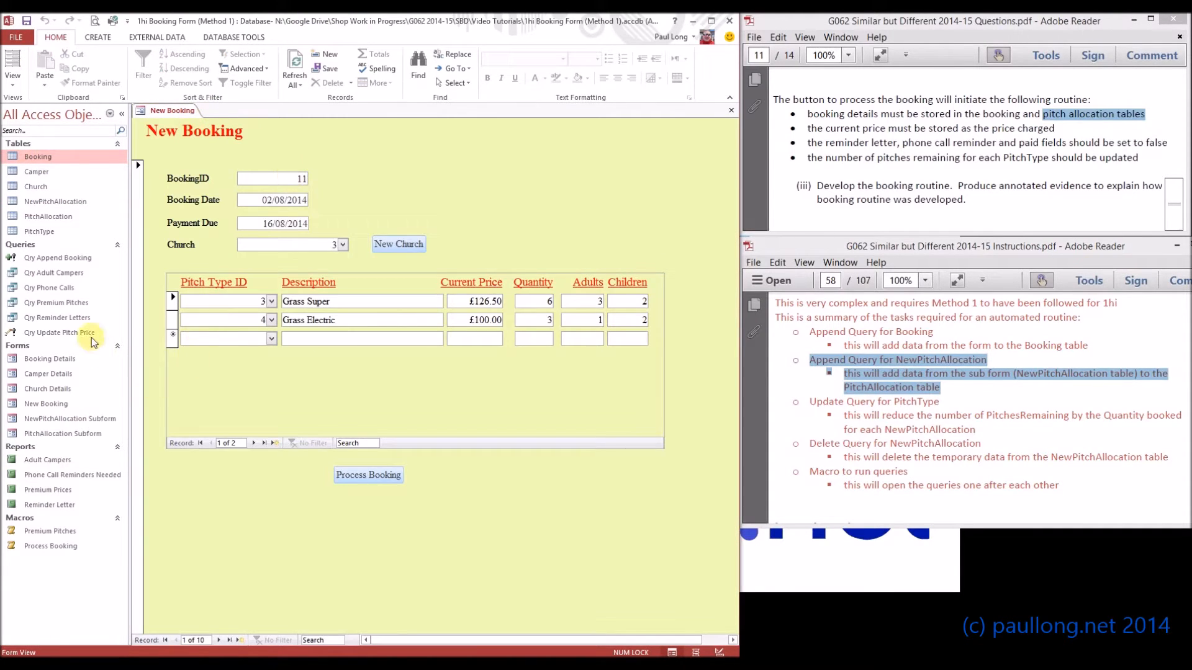
Run the Qry Append Booking query and accept appending the form's booking to the Booking table.
left_click(66, 260)
double_click(76, 259)
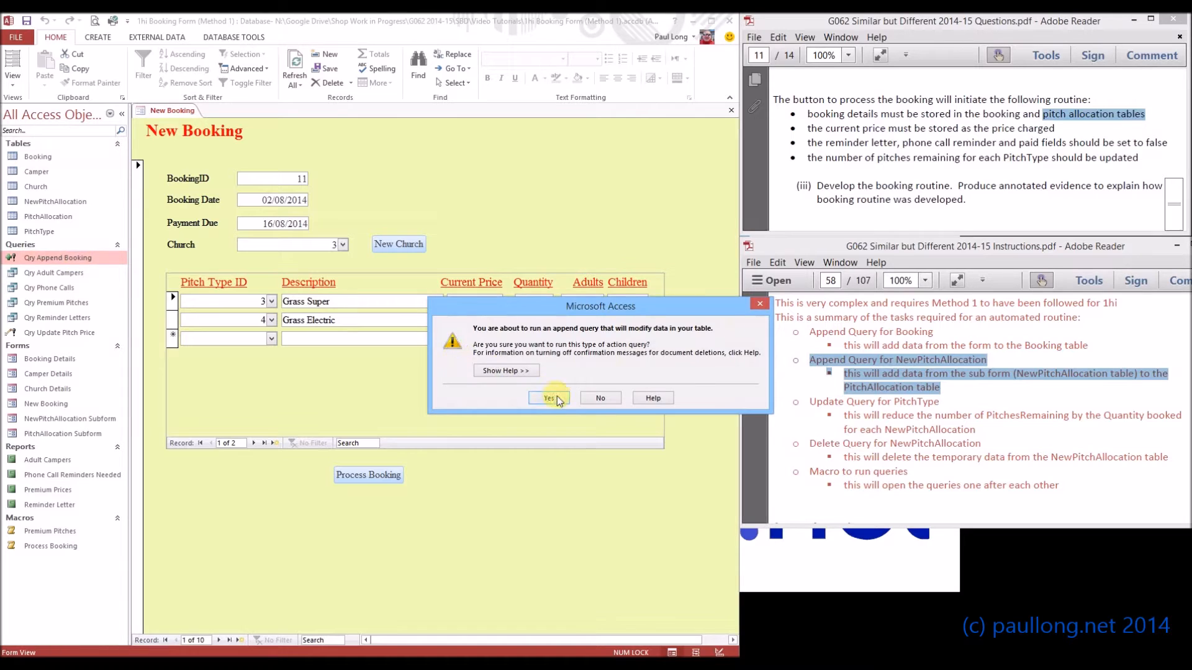
left_click(549, 398)
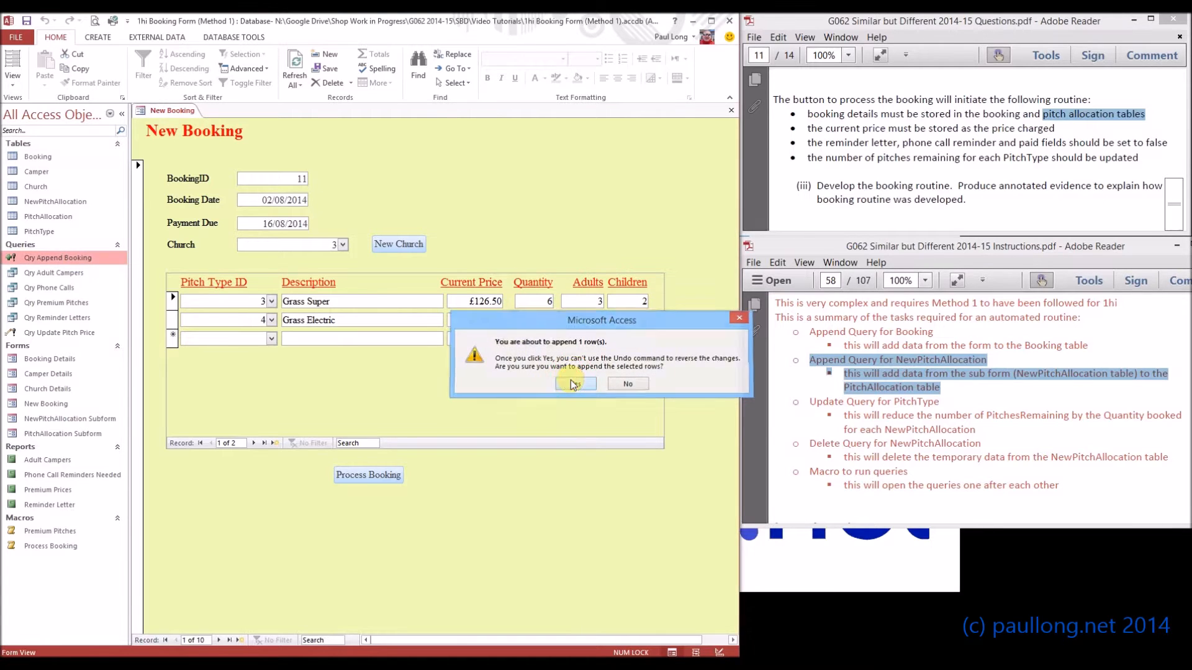
left_click(574, 383)
Check the Booking table for the appended booking record and close the table.
double_click(48, 159)
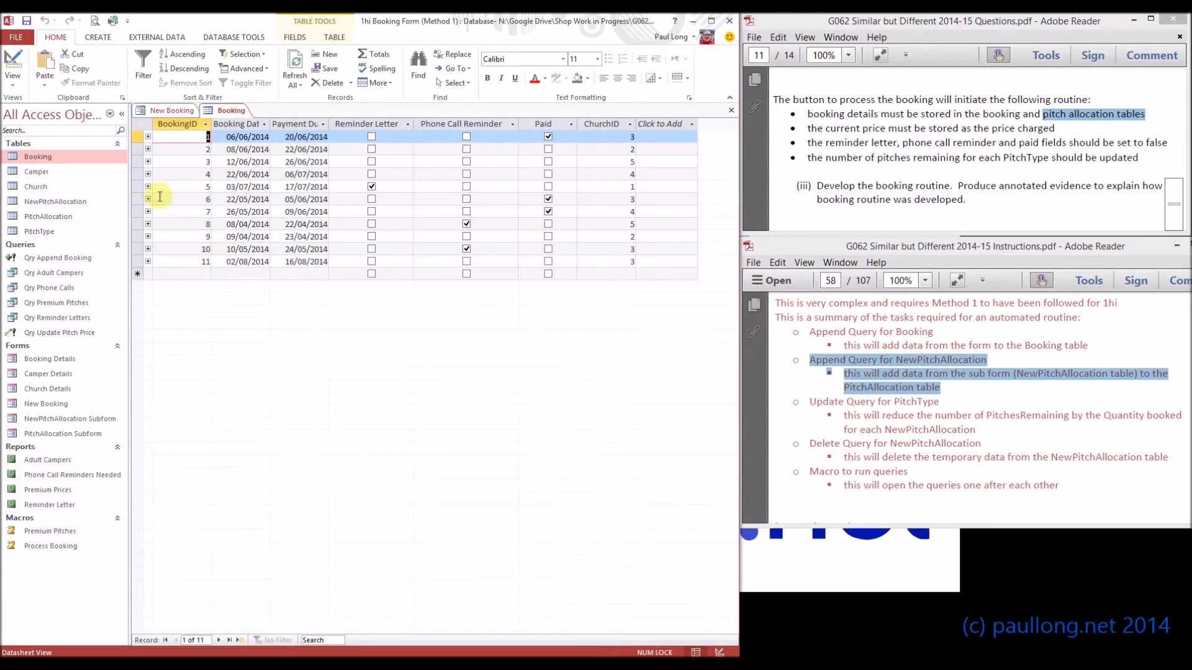
left_click(259, 137)
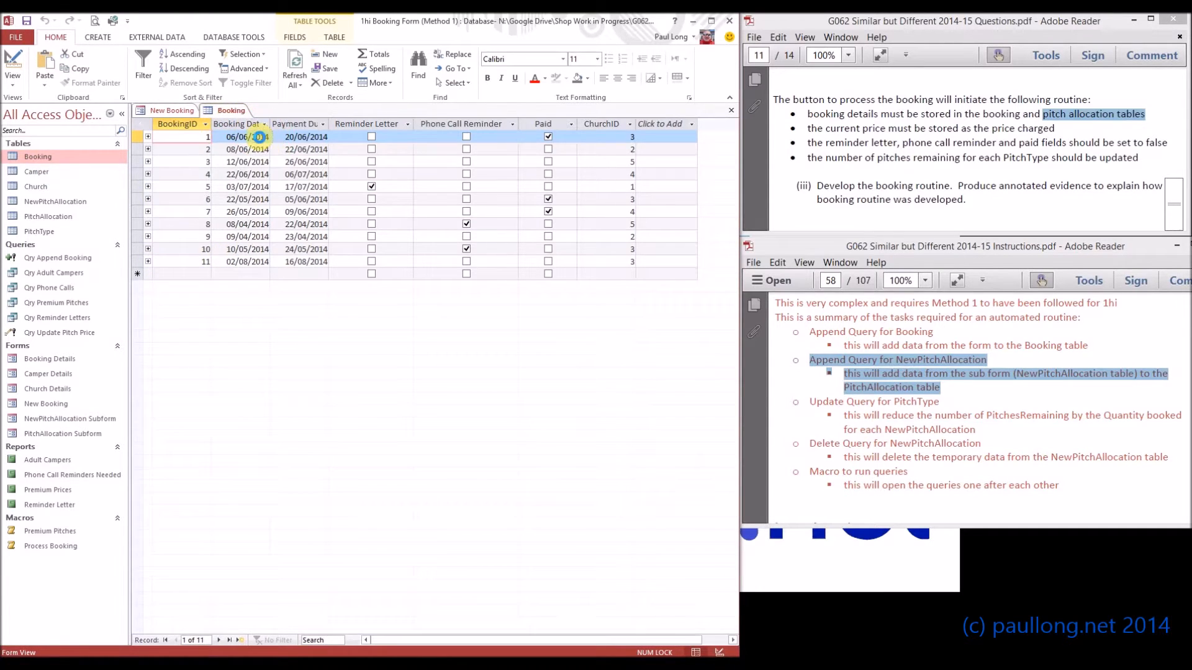
key("ctrl+w")
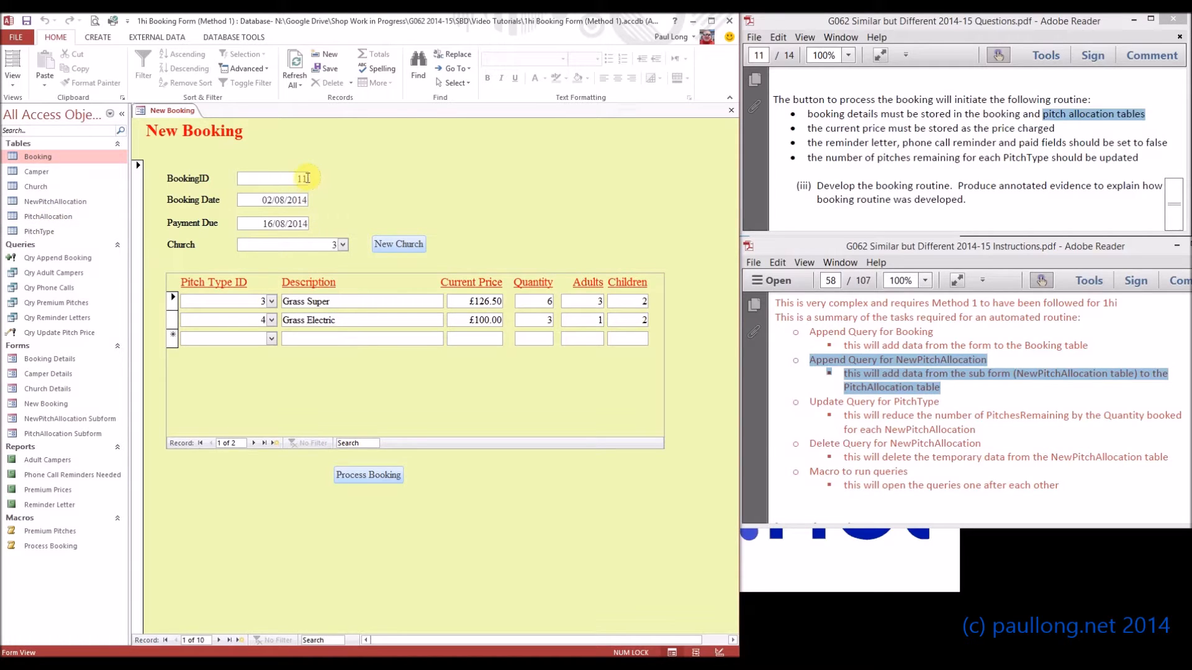
Create a new query in Design view based on the NewPitchAllocation and PitchType tables.
left_click(93, 37)
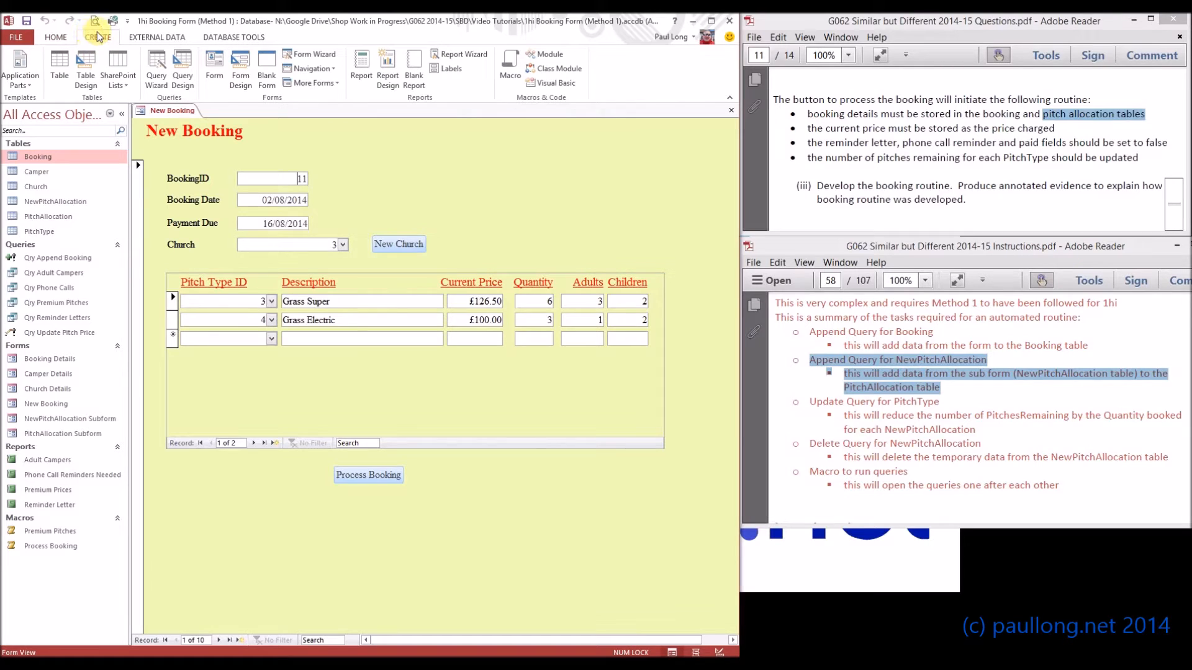
left_click(182, 75)
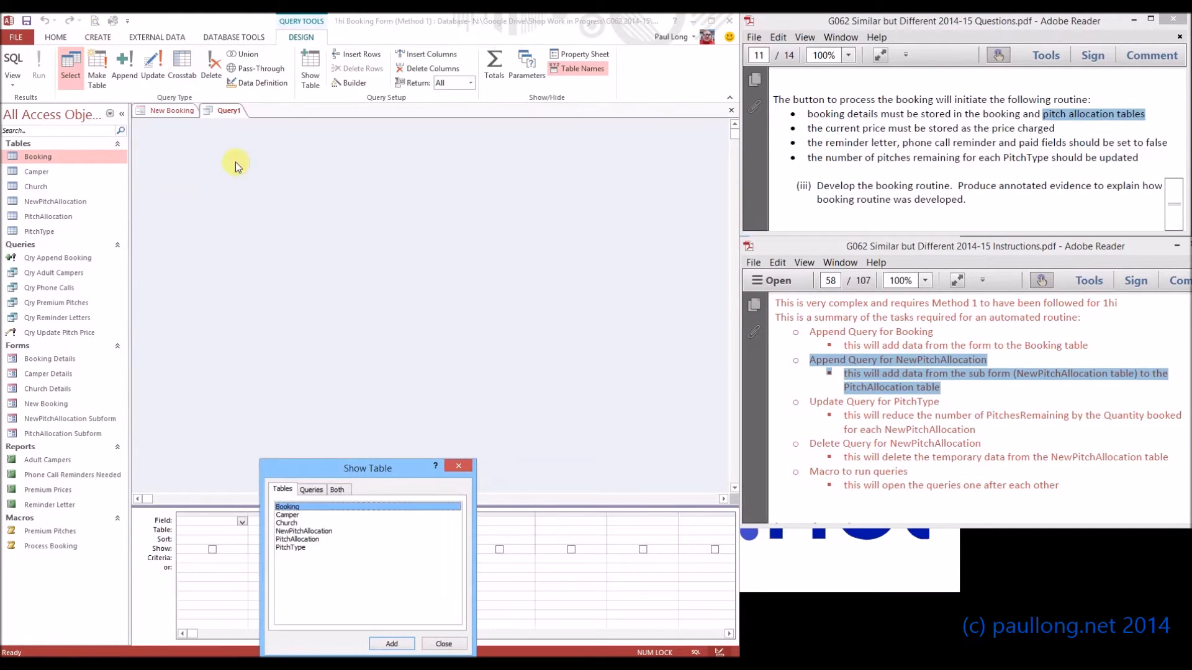
left_click_drag(389, 469, 393, 226)
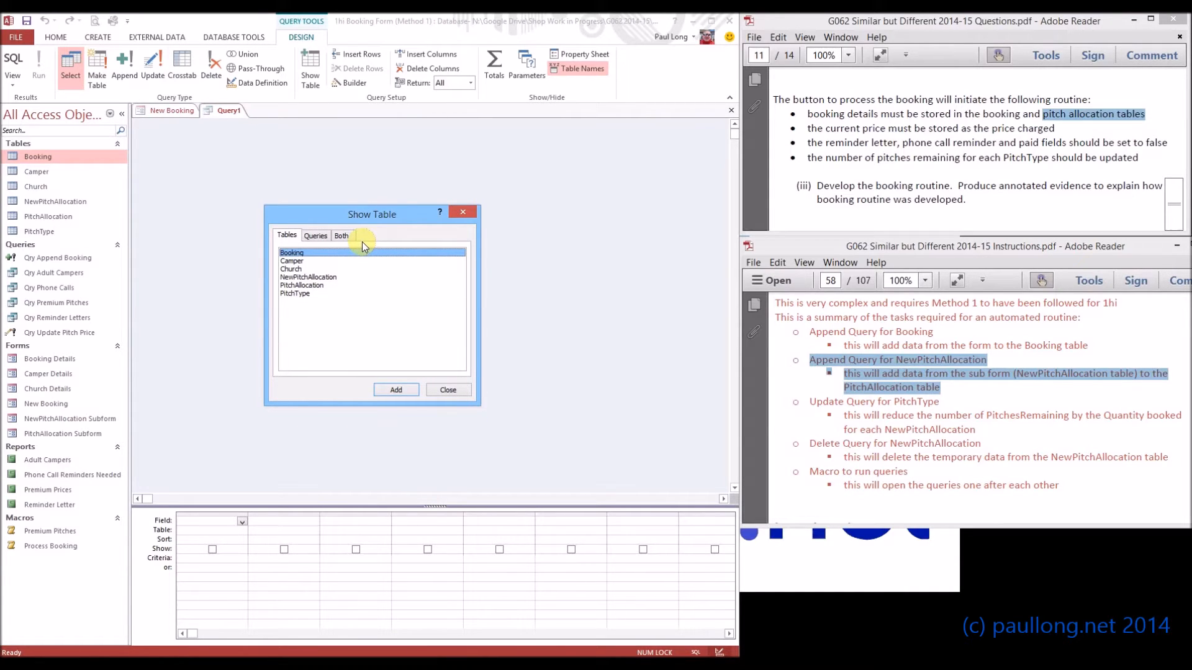
left_click(303, 278)
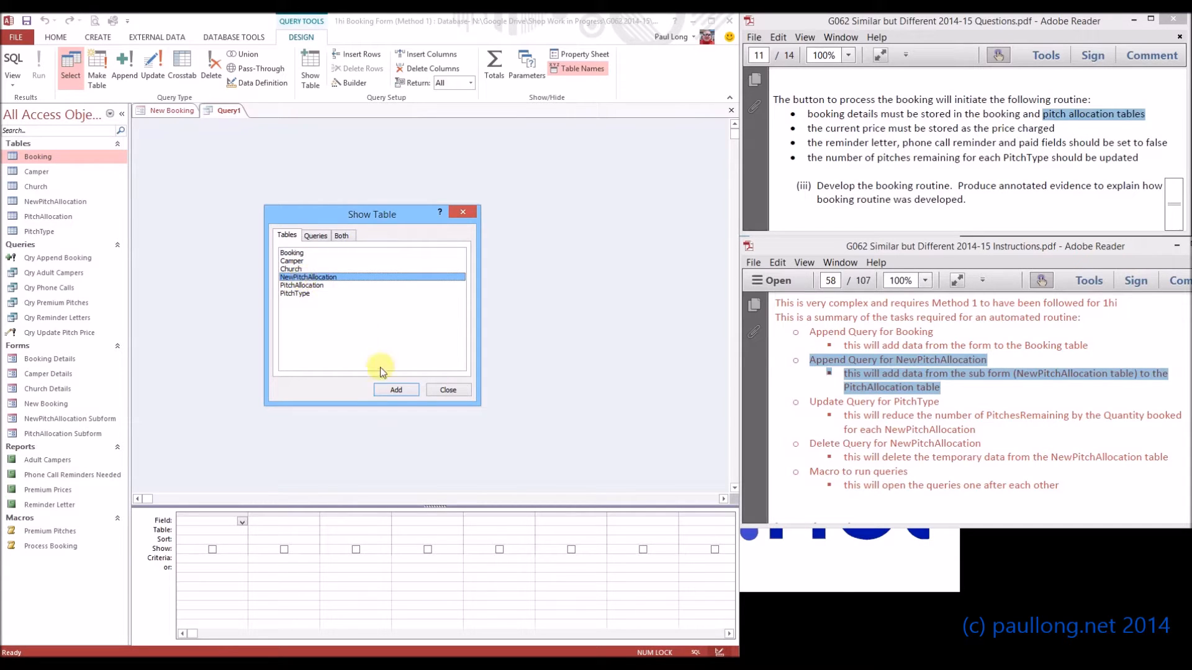
left_click(397, 390)
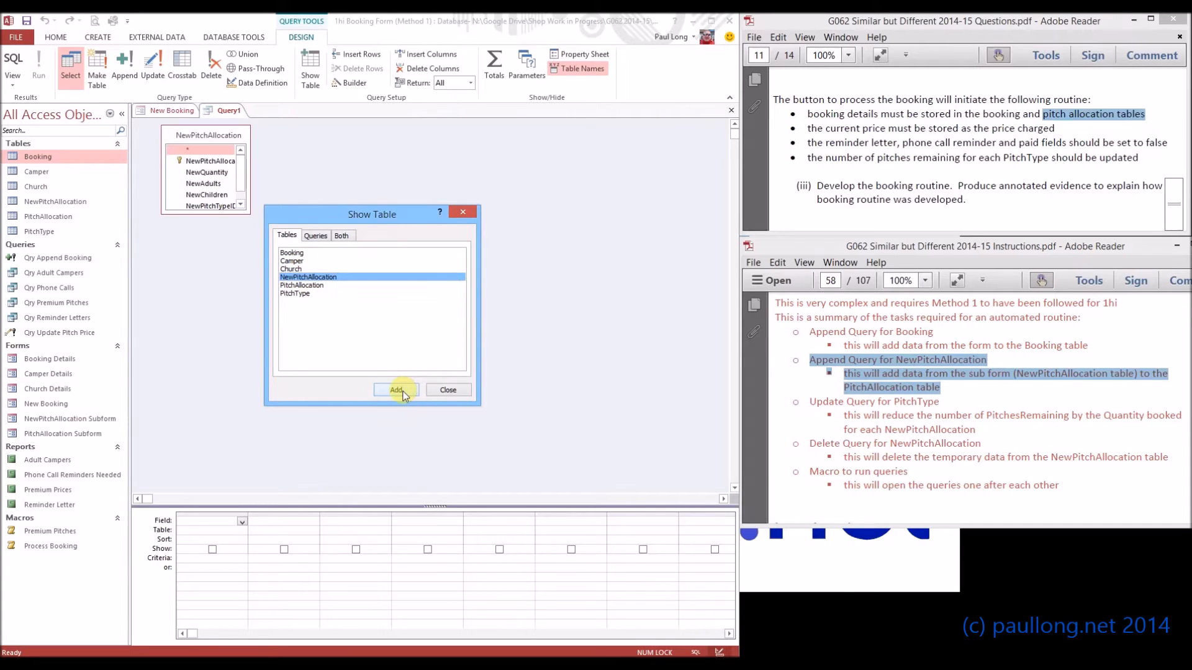
left_click(299, 294)
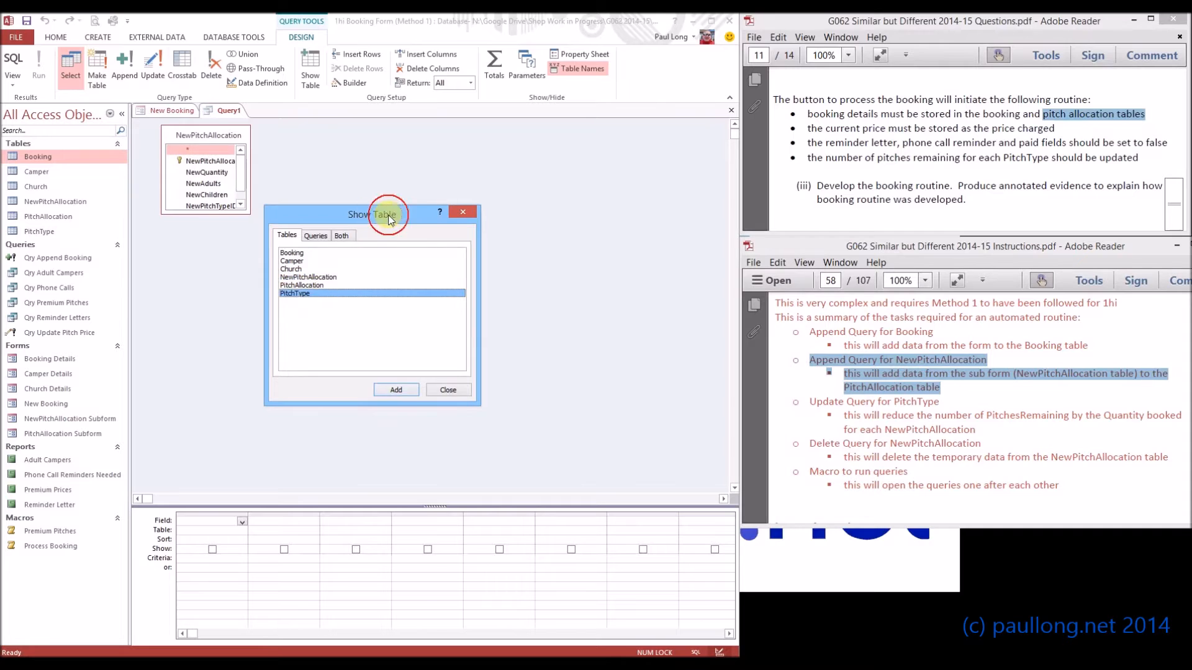
left_click_drag(388, 218, 476, 231)
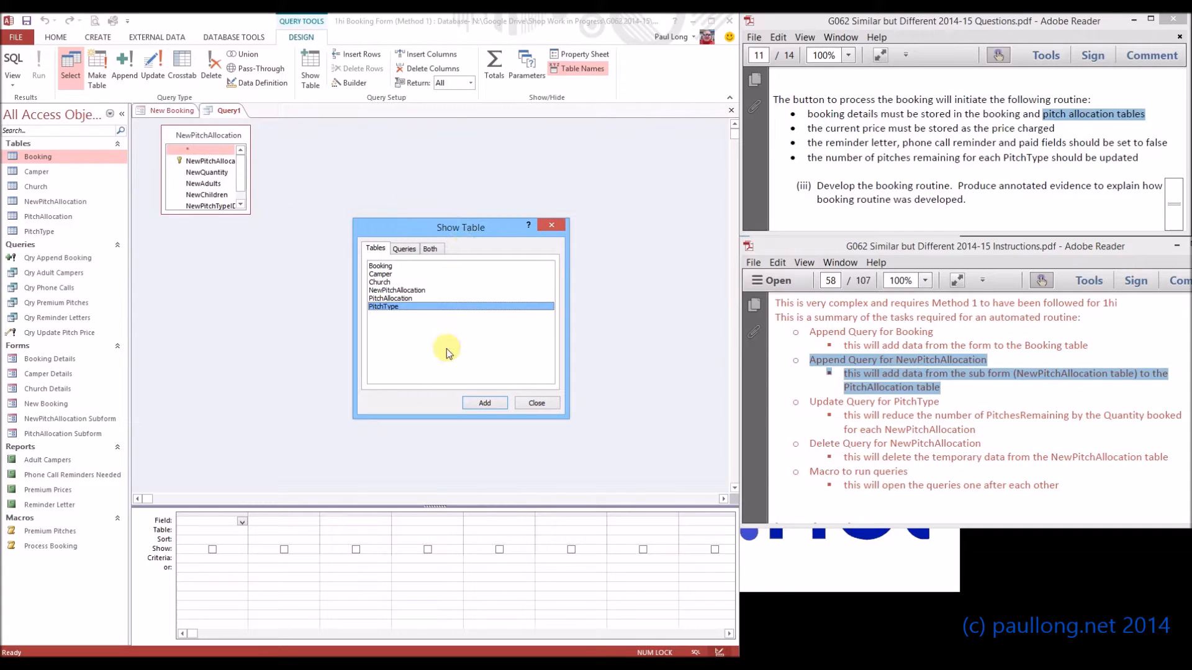
left_click(494, 405)
left_click(535, 405)
Enlarge both table boxes in the query design to show all their fields, and raise the divider above the design grid.
left_click_drag(348, 210, 369, 265)
left_click_drag(249, 212, 252, 252)
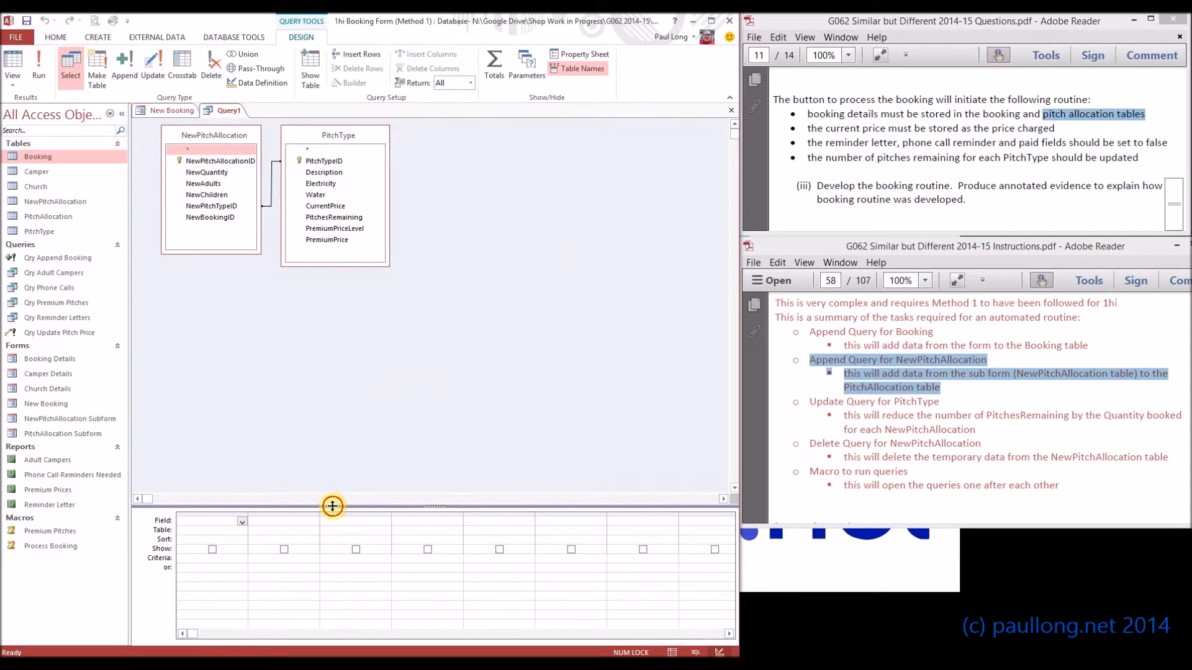
left_click_drag(329, 295, 329, 283)
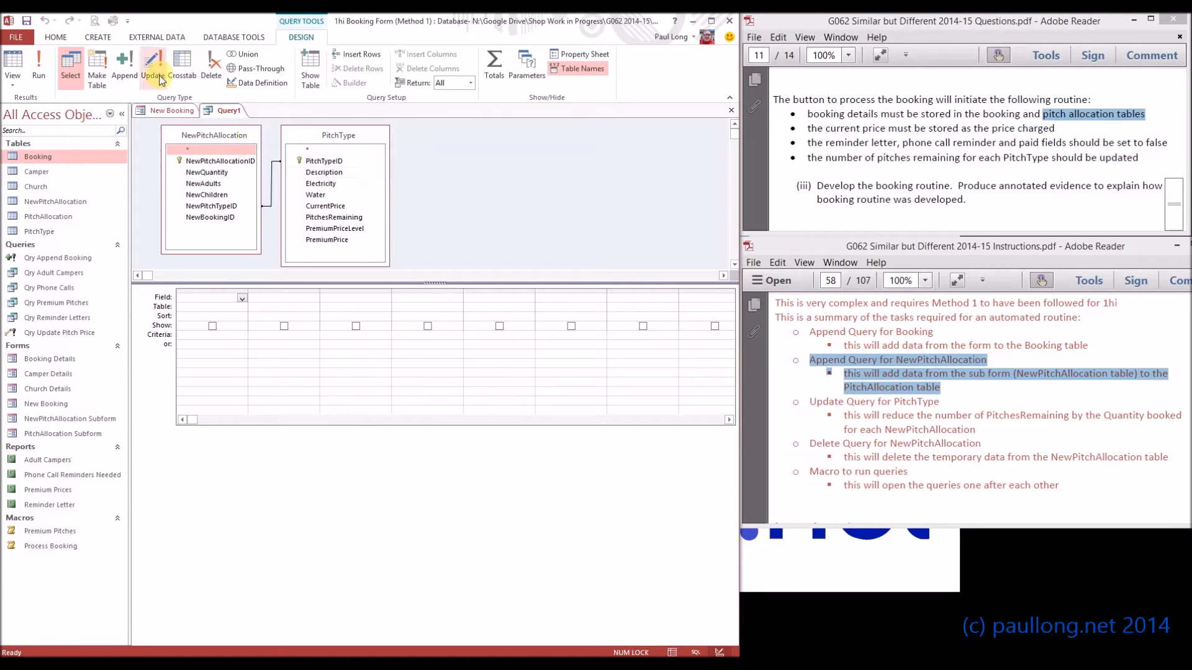
Change the query to an append query that targets the PitchAllocation table in the current database.
left_click(127, 71)
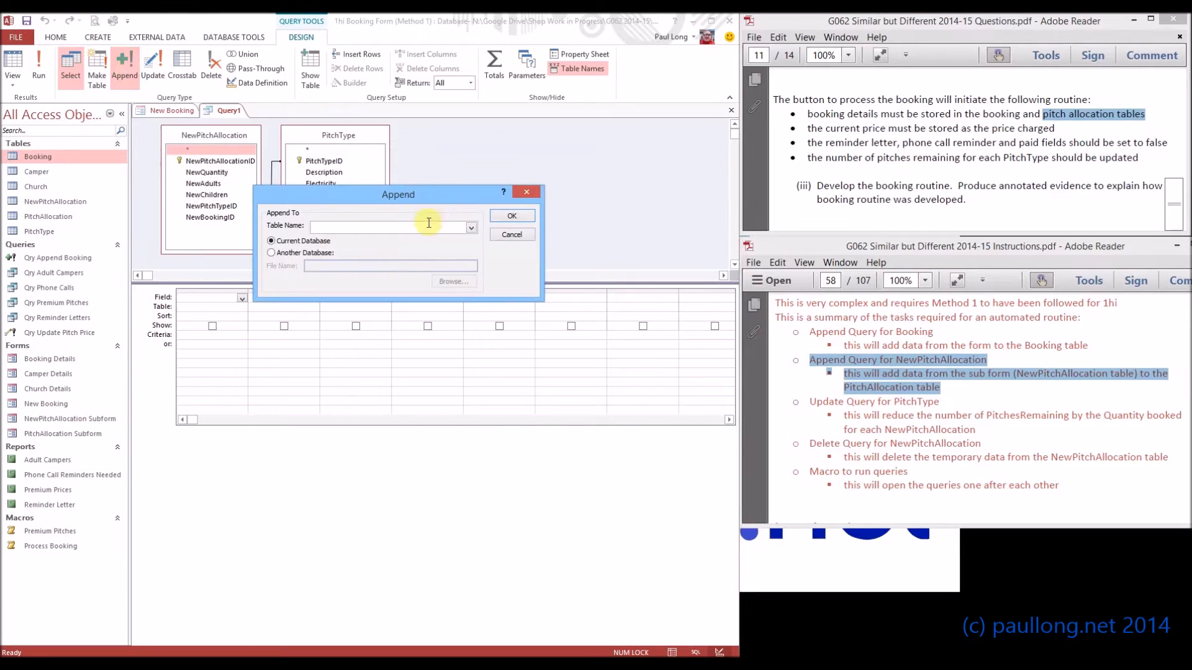
left_click(471, 229)
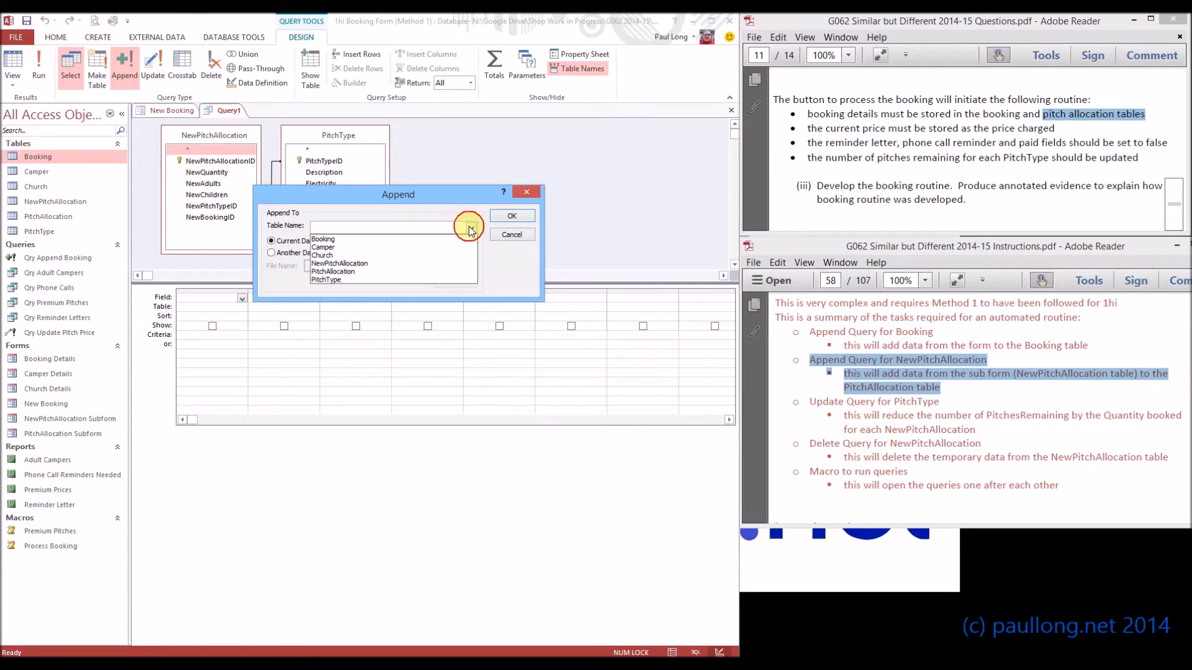
left_click(367, 271)
left_click(511, 215)
Add the NewPitchAllocationID field in a widened first column of the query and append it to PitchAllocationID.
left_click(242, 298)
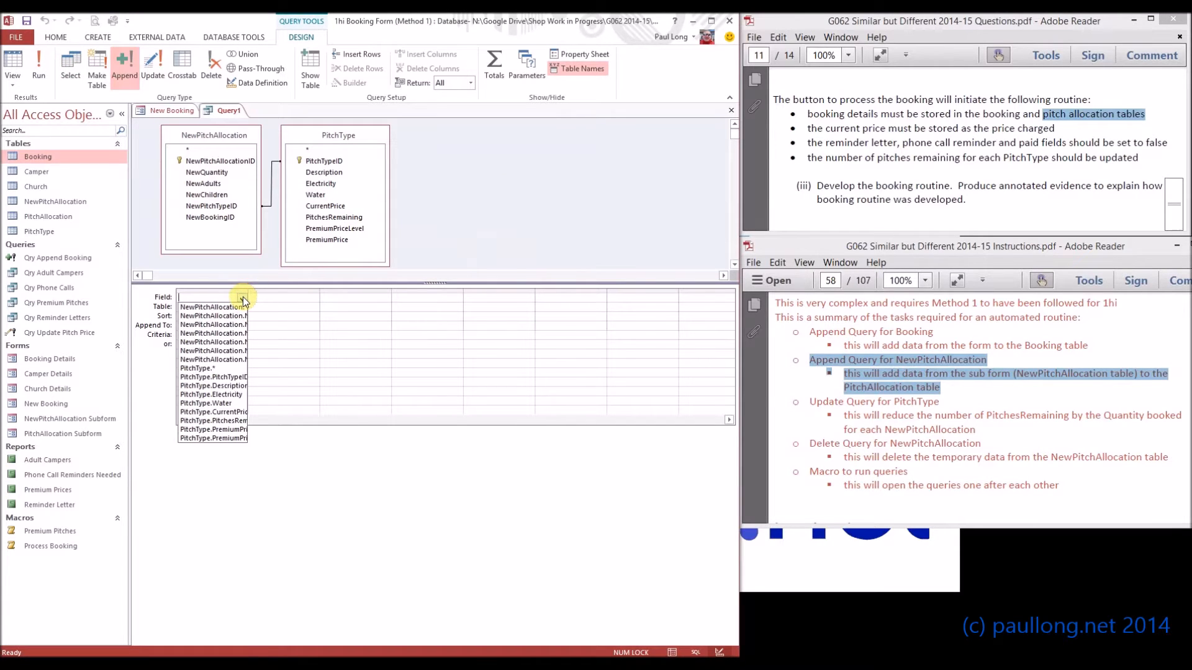
left_click_drag(247, 290, 287, 290)
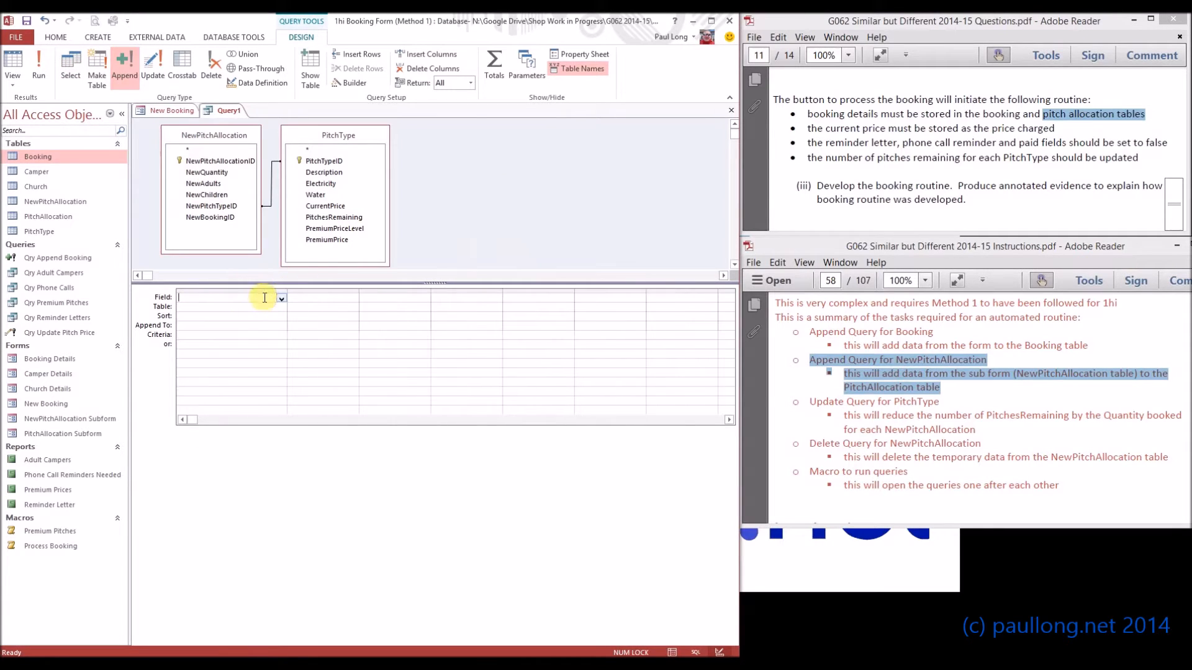
left_click(282, 300)
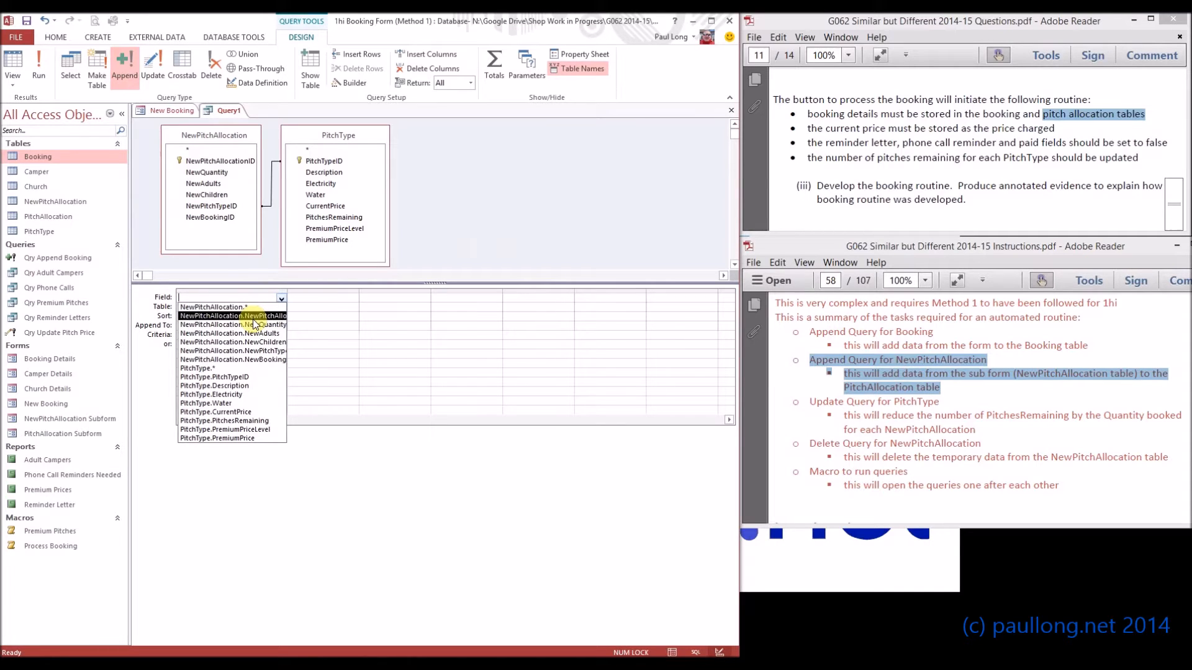
left_click(281, 298)
left_click_drag(323, 293, 341, 294)
left_click(335, 298)
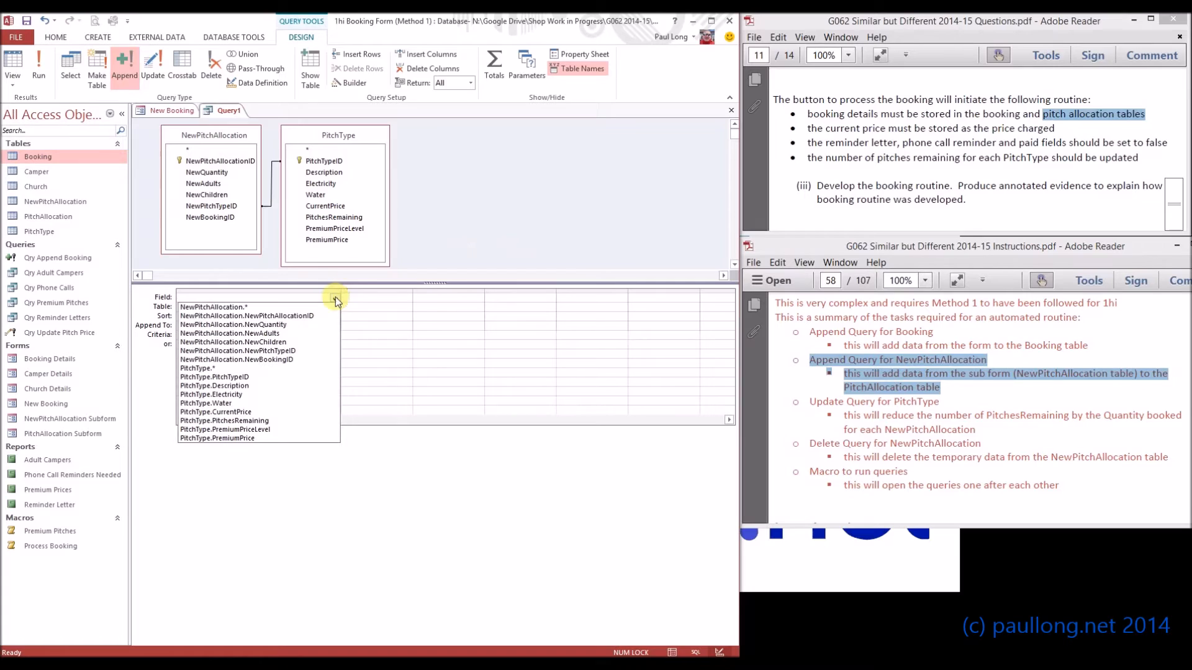
left_click(288, 317)
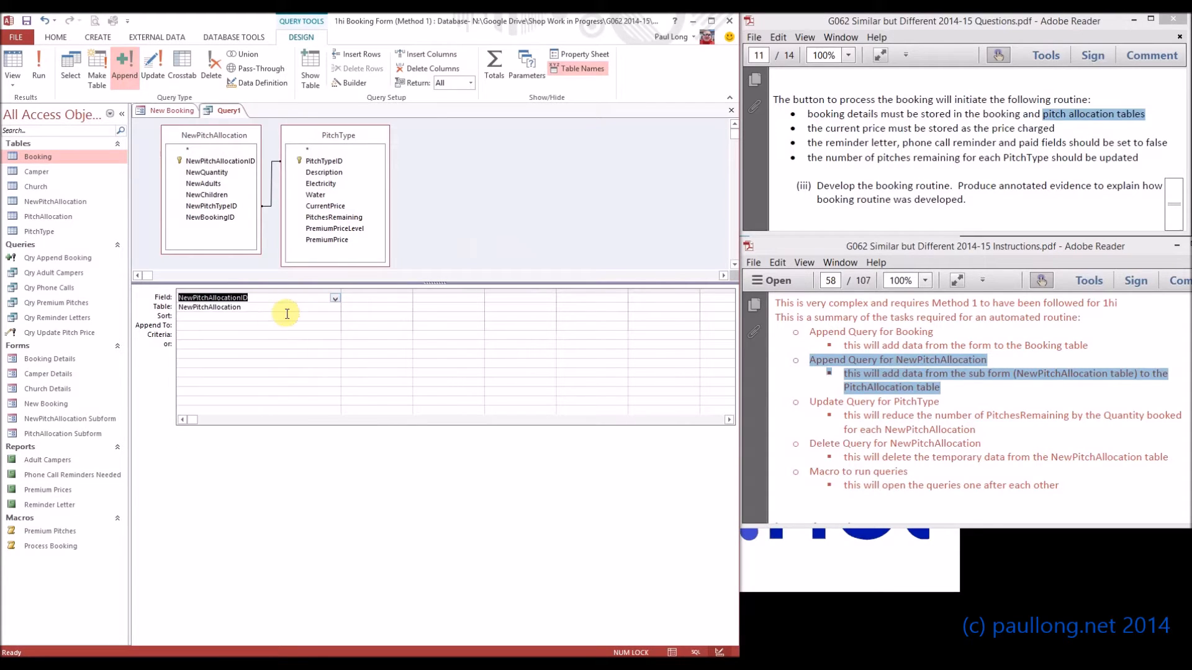
left_click(237, 327)
left_click(335, 327)
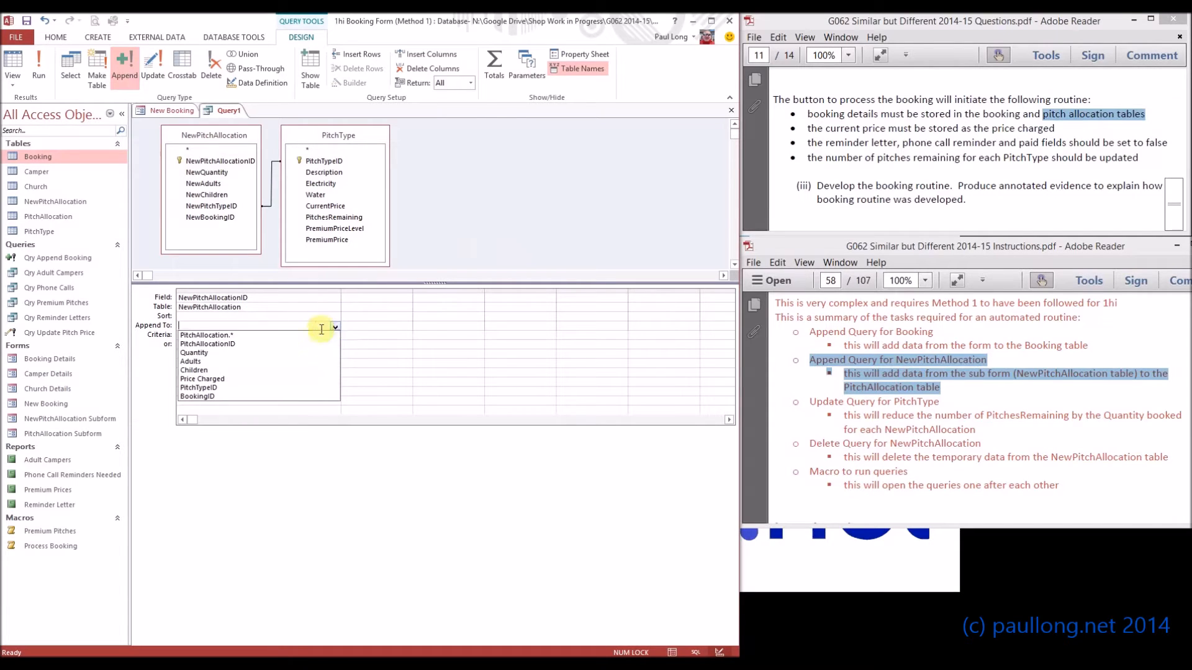
left_click(231, 343)
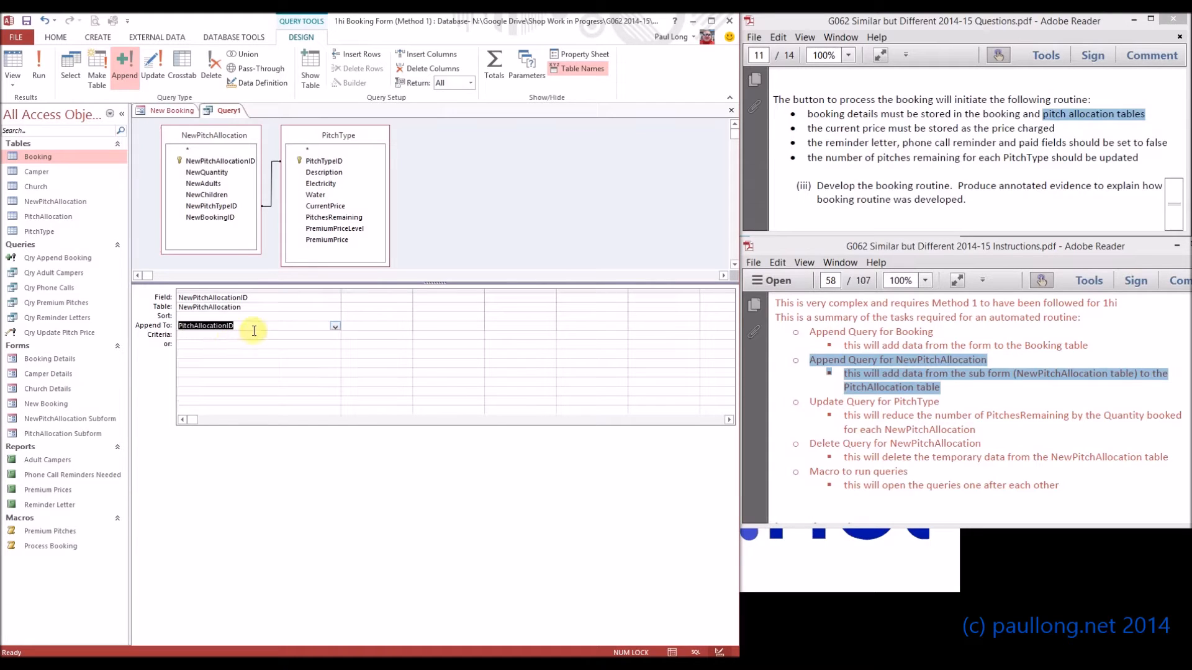
Add the NewQuantity field from NewPitchAllocation in a widened second column and append it to Quantity.
left_click(392, 301)
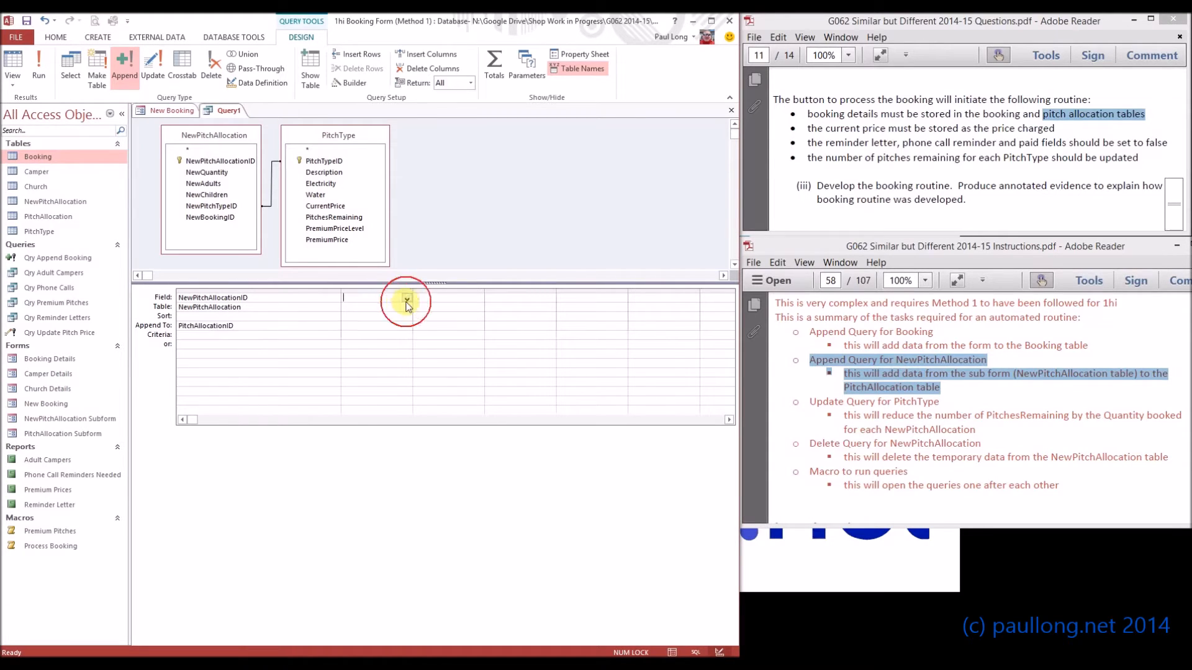
left_click(406, 299)
left_click_drag(412, 289, 474, 289)
left_click(468, 300)
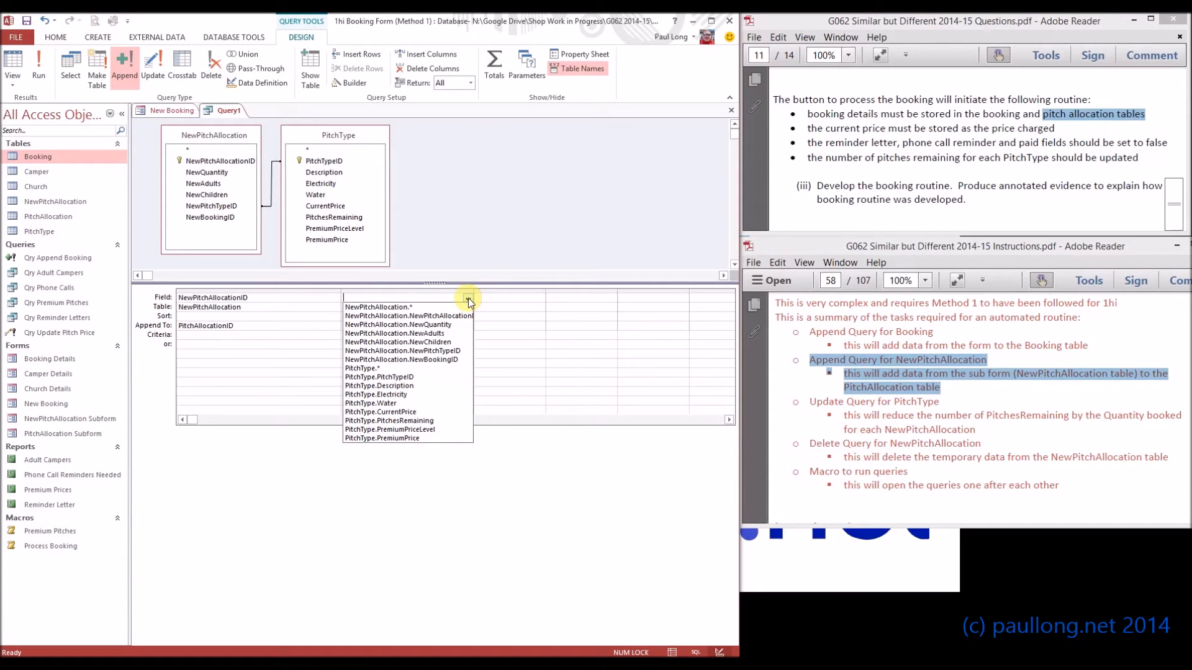
left_click(433, 325)
left_click(443, 326)
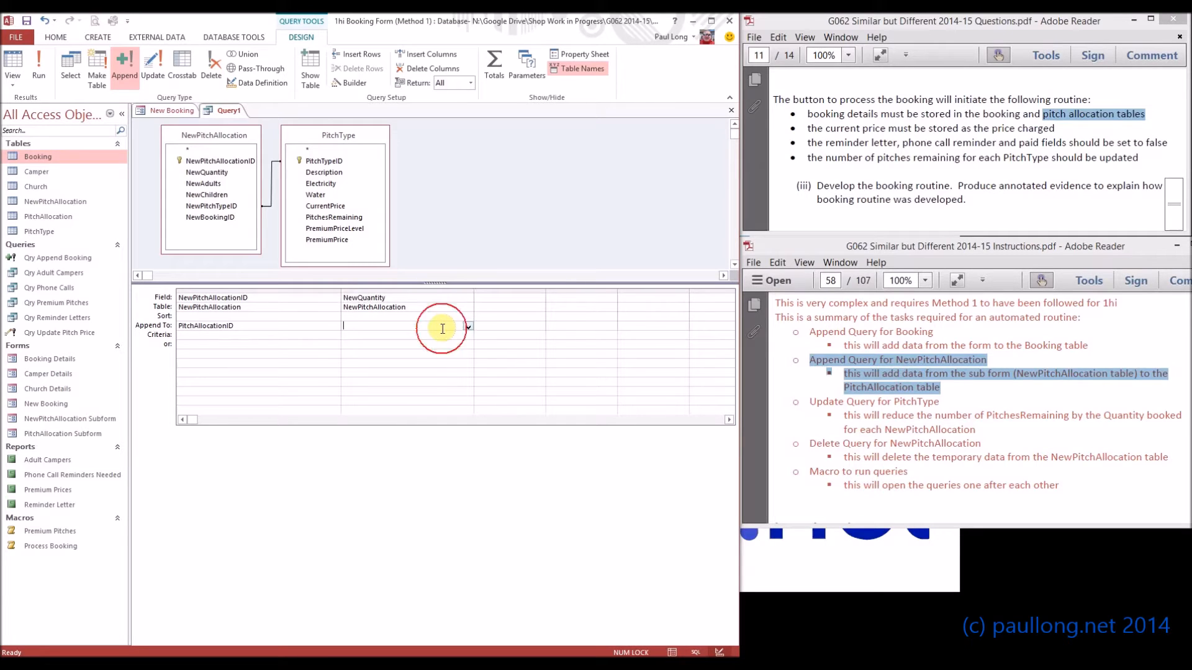
left_click(468, 326)
left_click(387, 353)
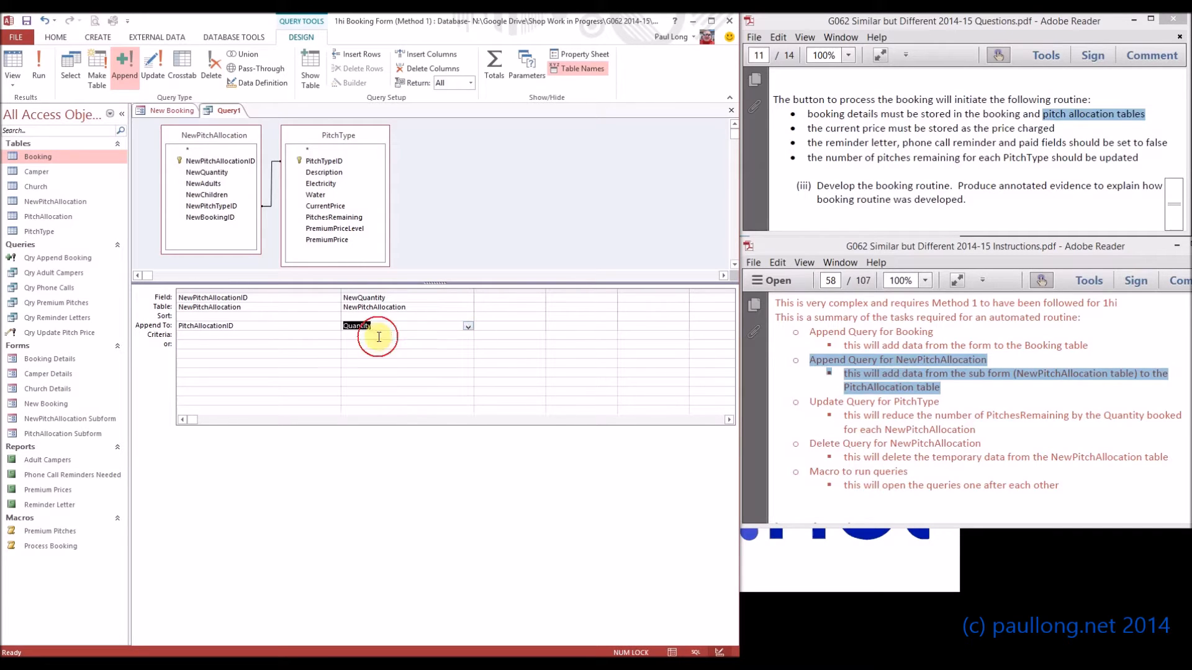
Fit the first two columns to their contents, and add NewAdults from NewPitchAllocation as the third column, appended to Adults.
double_click(341, 289)
double_click(396, 291)
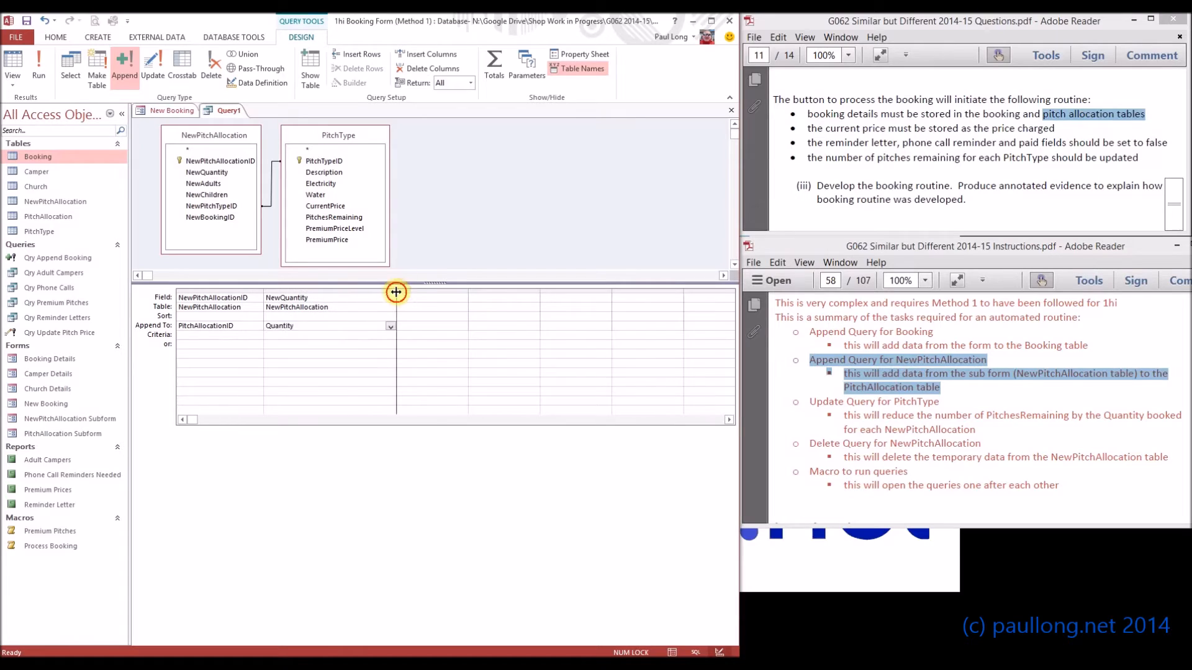
left_click_drag(416, 293, 468, 293)
left_click(457, 299)
left_click(461, 300)
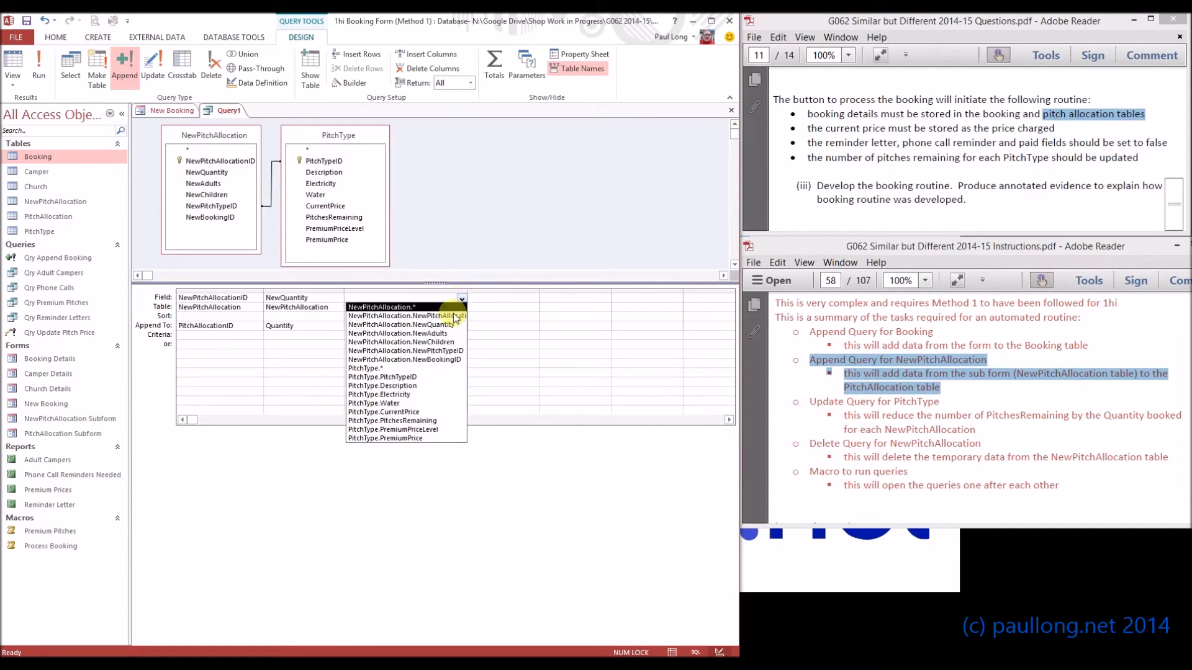
left_click(442, 334)
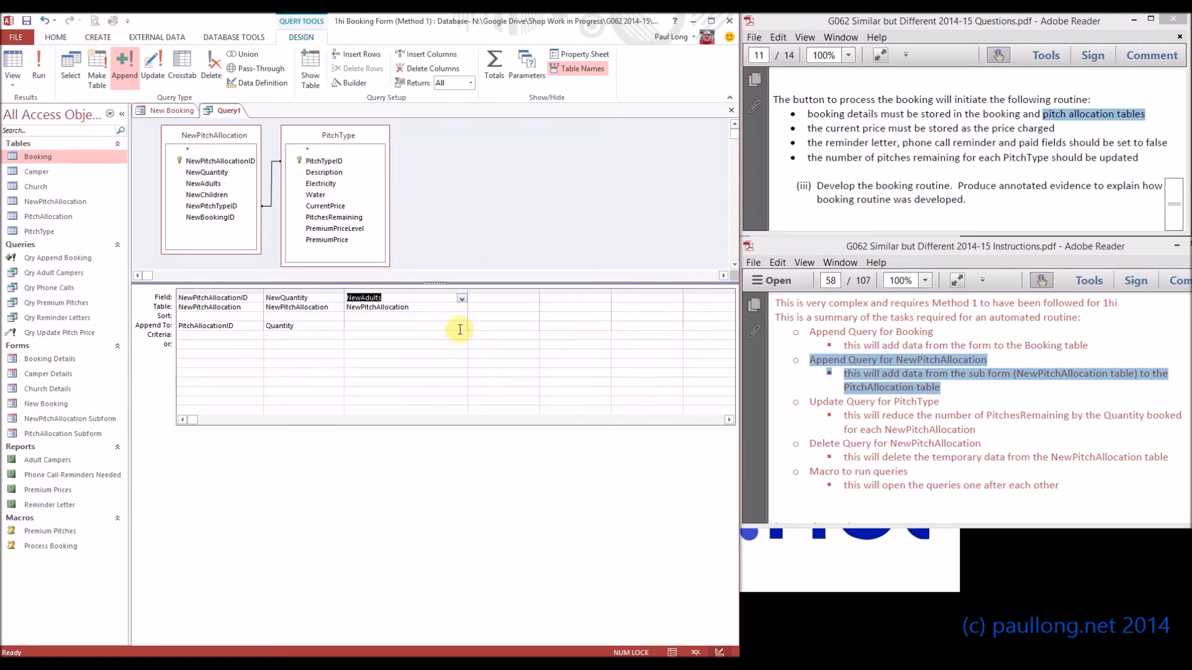
left_click(462, 326)
left_click(462, 325)
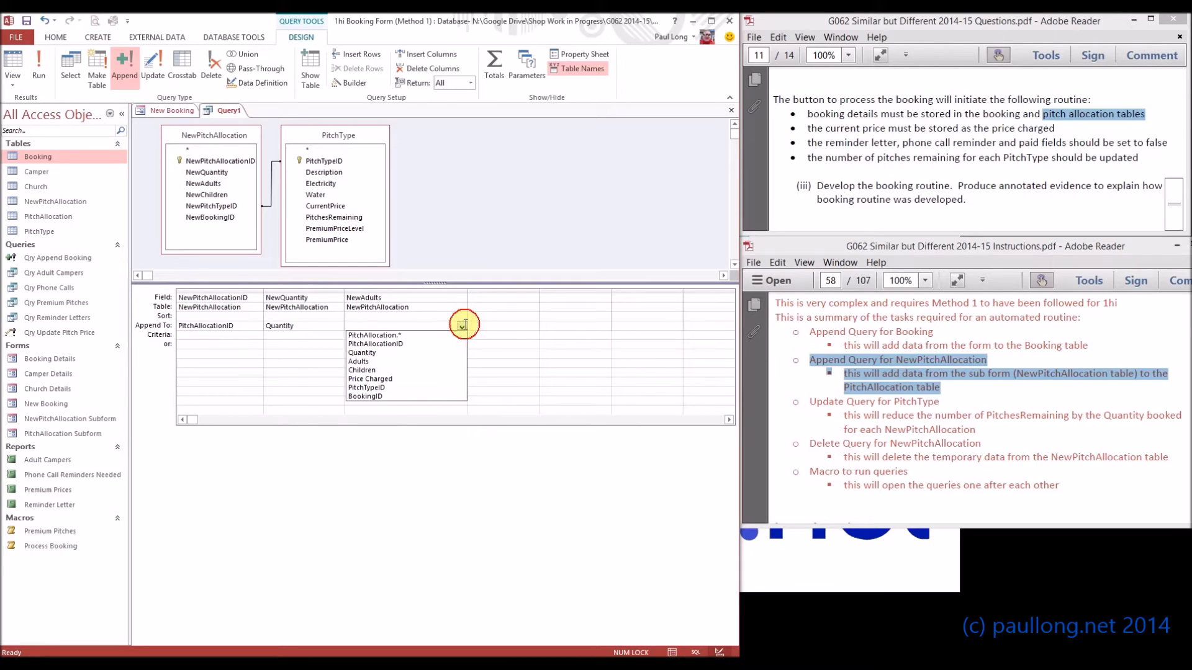
left_click(411, 361)
left_click_drag(466, 292, 425, 291)
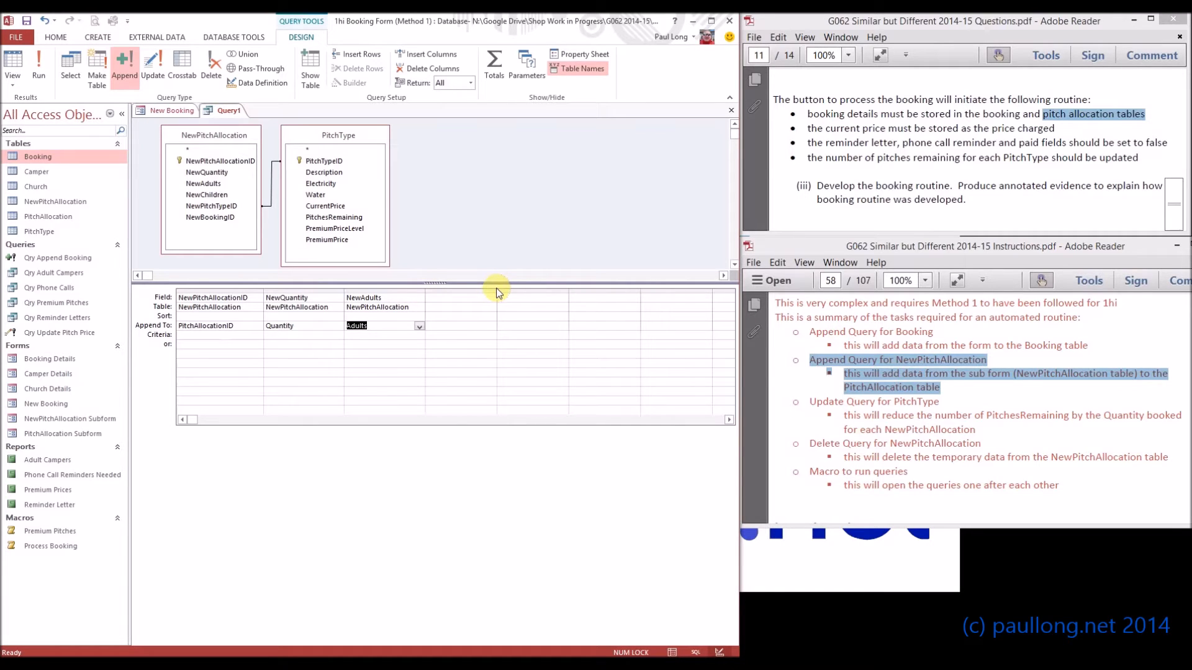
Add the NewChildren field from NewPitchAllocation in a widened fourth column of the query and append it to Price Charged.
left_click_drag(496, 289, 528, 289)
left_click(523, 298)
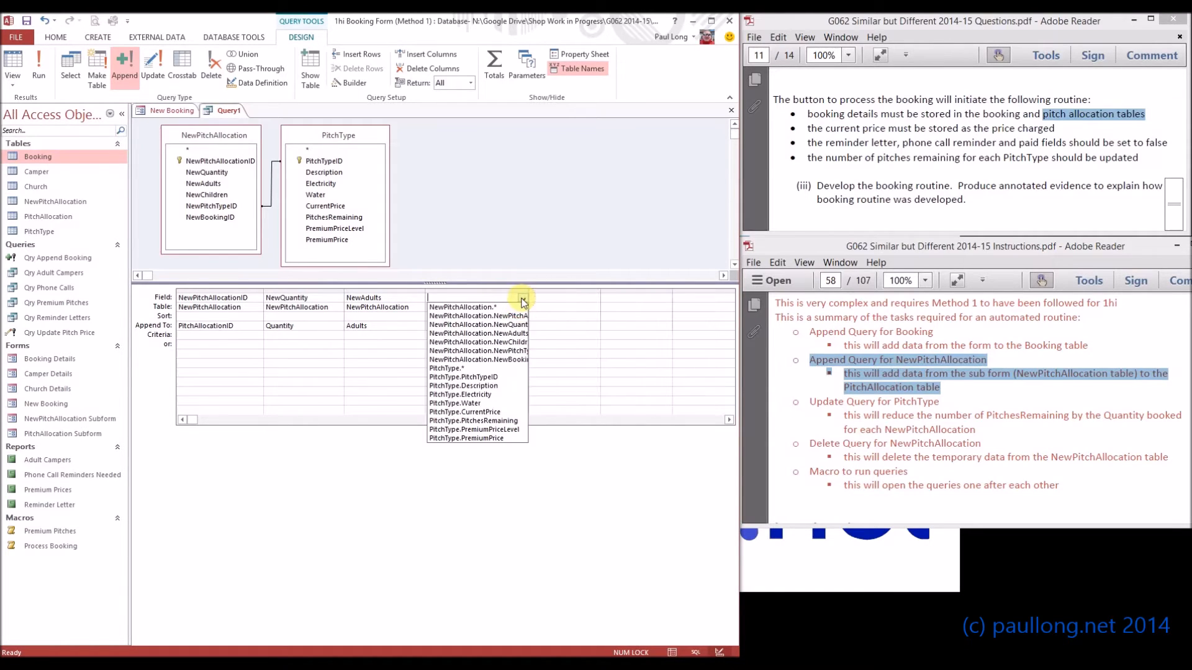
left_click(509, 343)
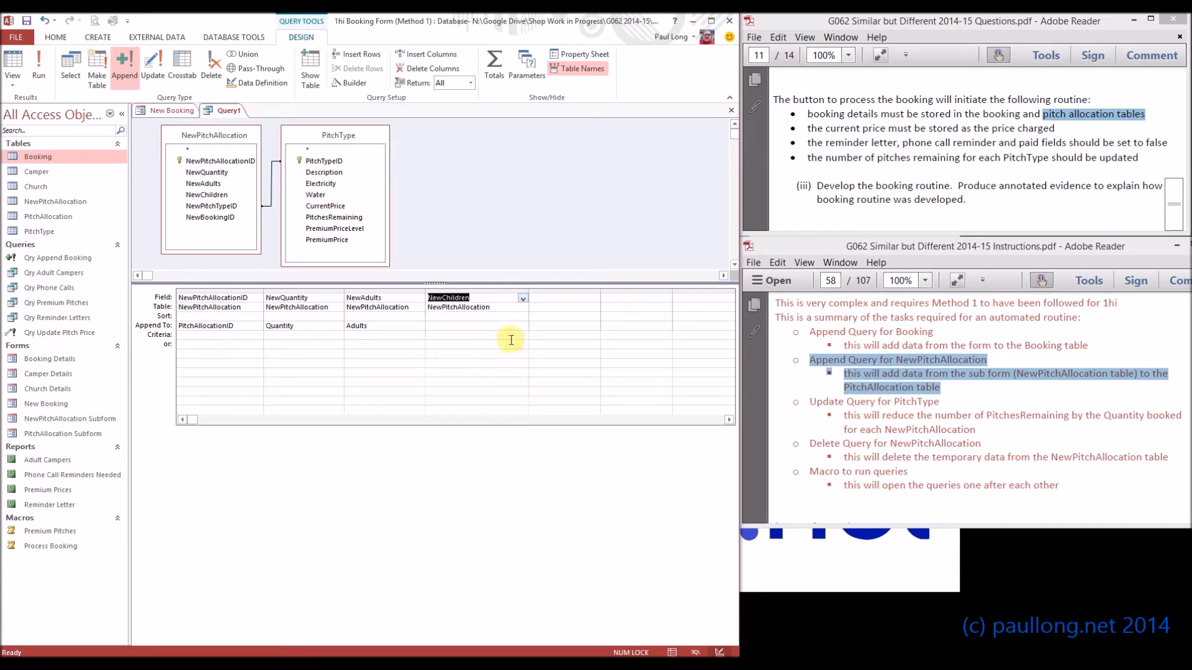
left_click(523, 327)
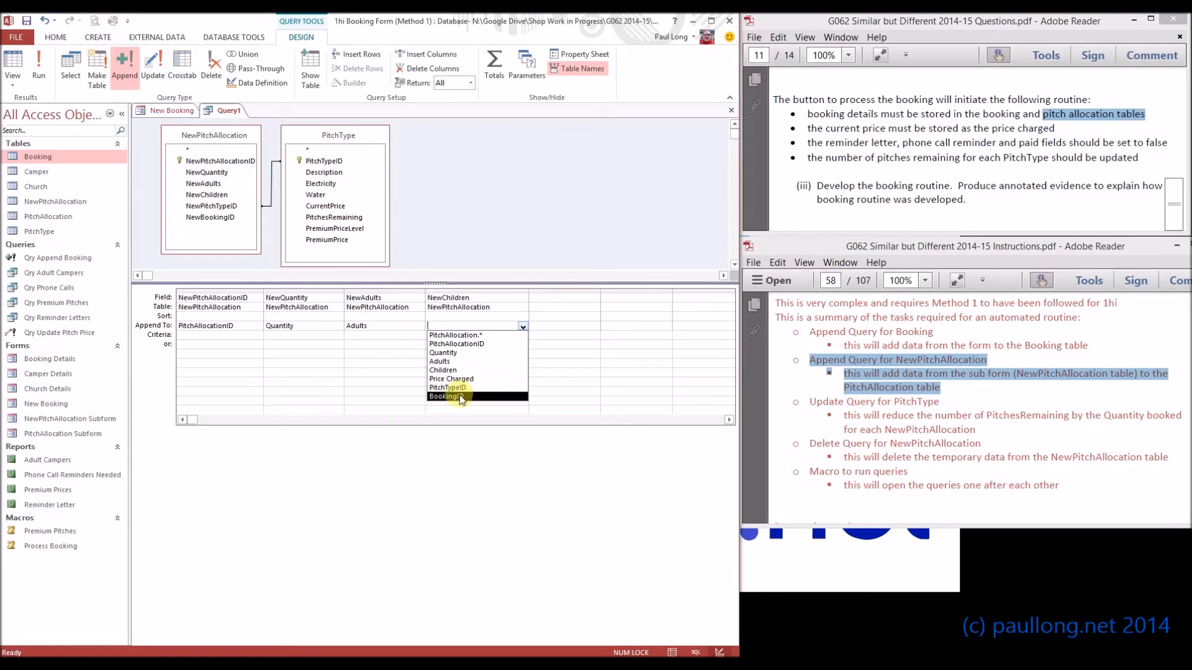
left_click(461, 379)
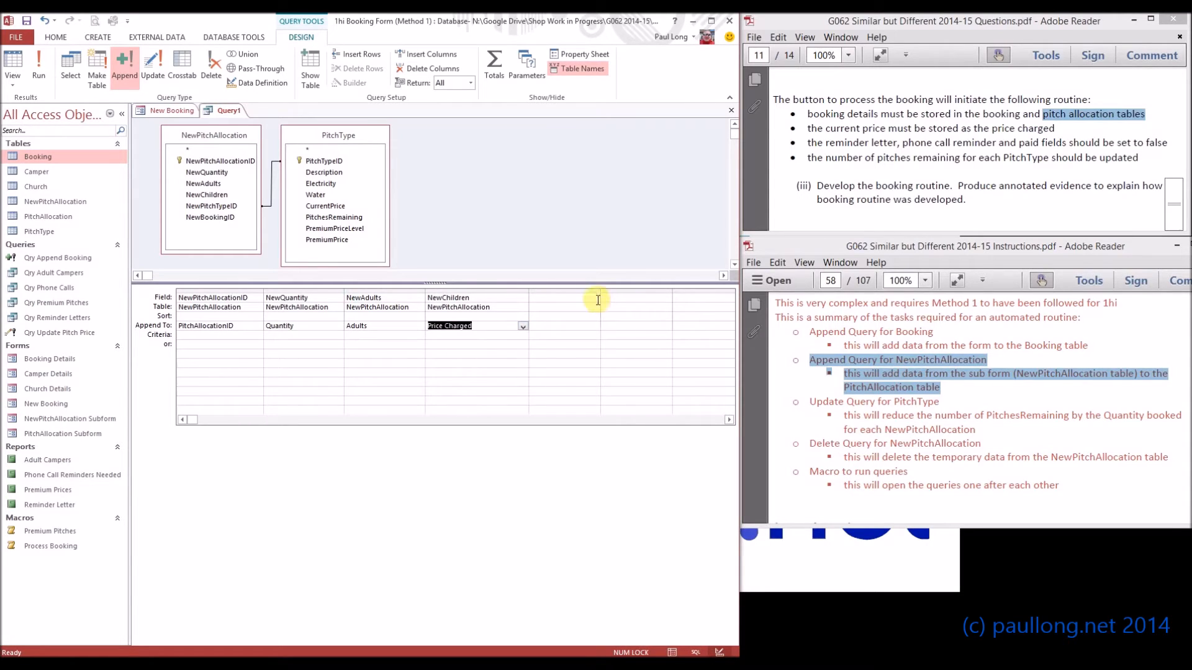
Add NewPitchTypeID from NewPitchAllocation as the fifth column, append it to PitchTypeID, and fit the fourth column to its contents.
left_click_drag(599, 292, 628, 290)
left_click(621, 298)
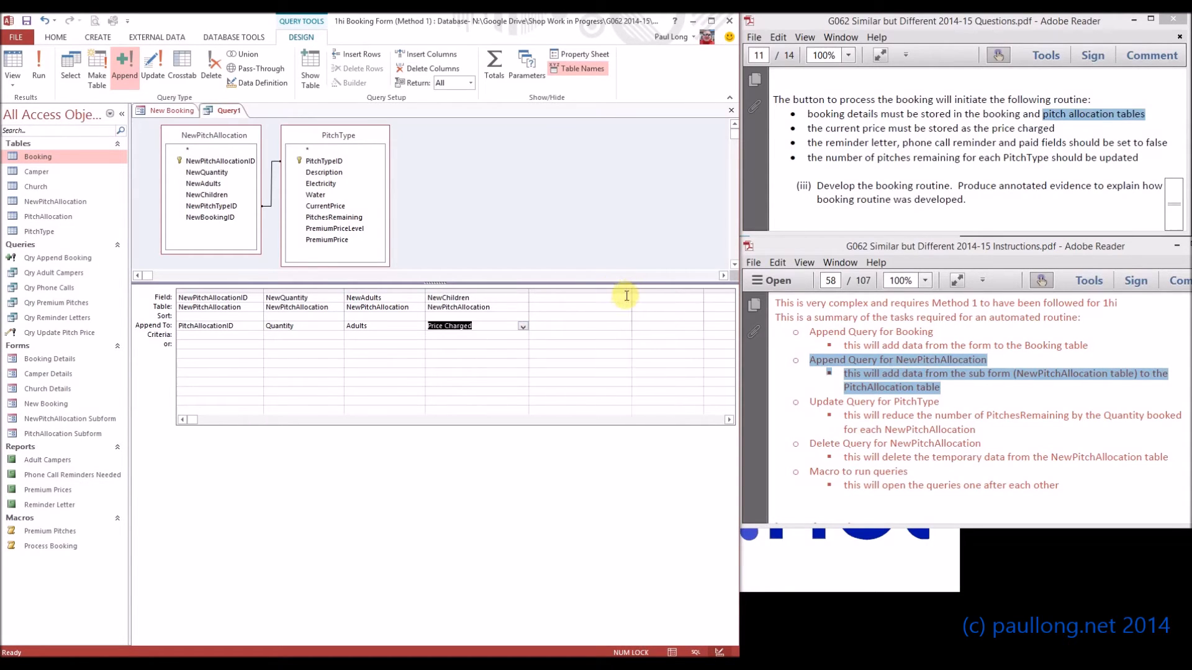
left_click(626, 300)
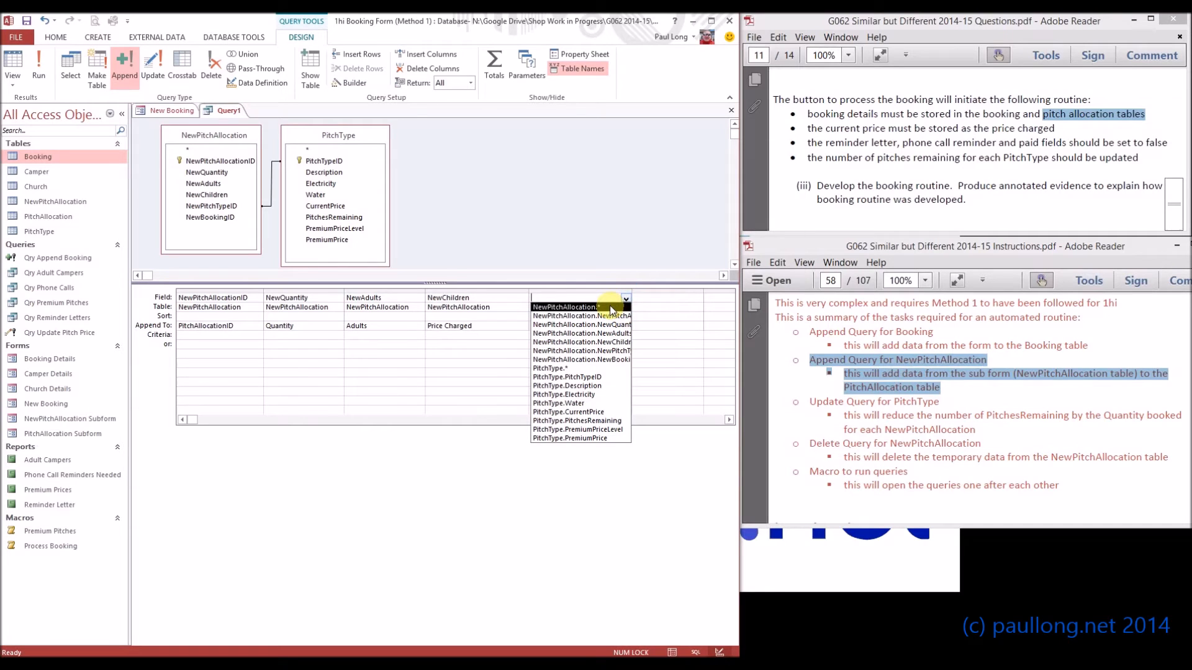
left_click(614, 350)
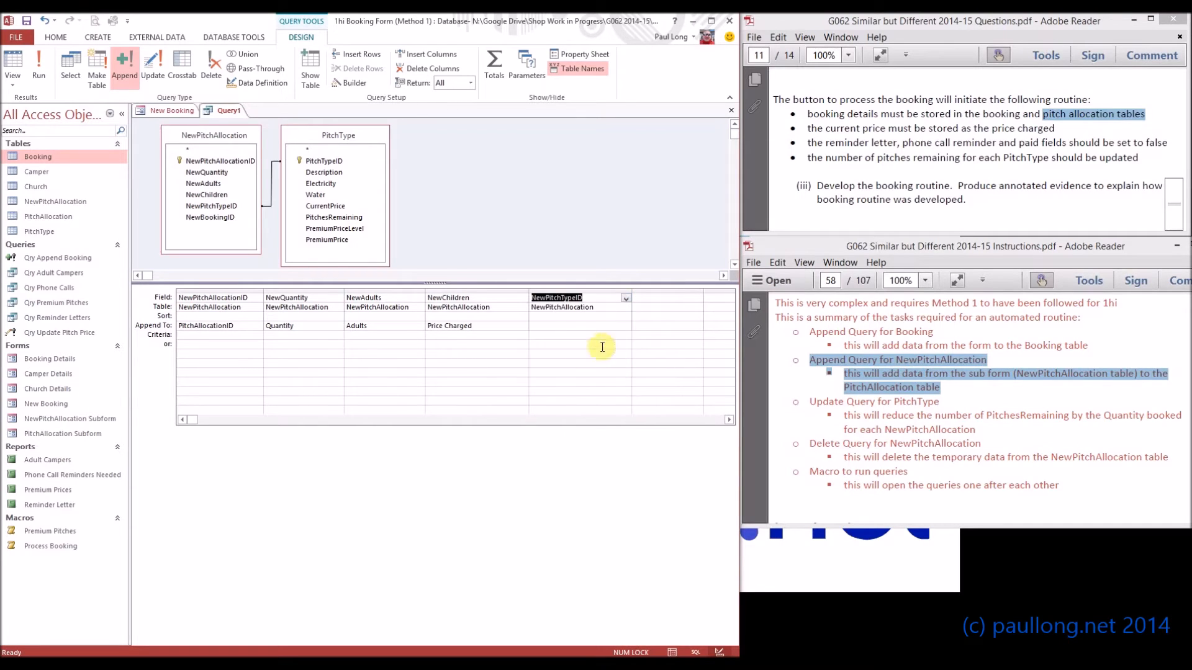
left_click(625, 327)
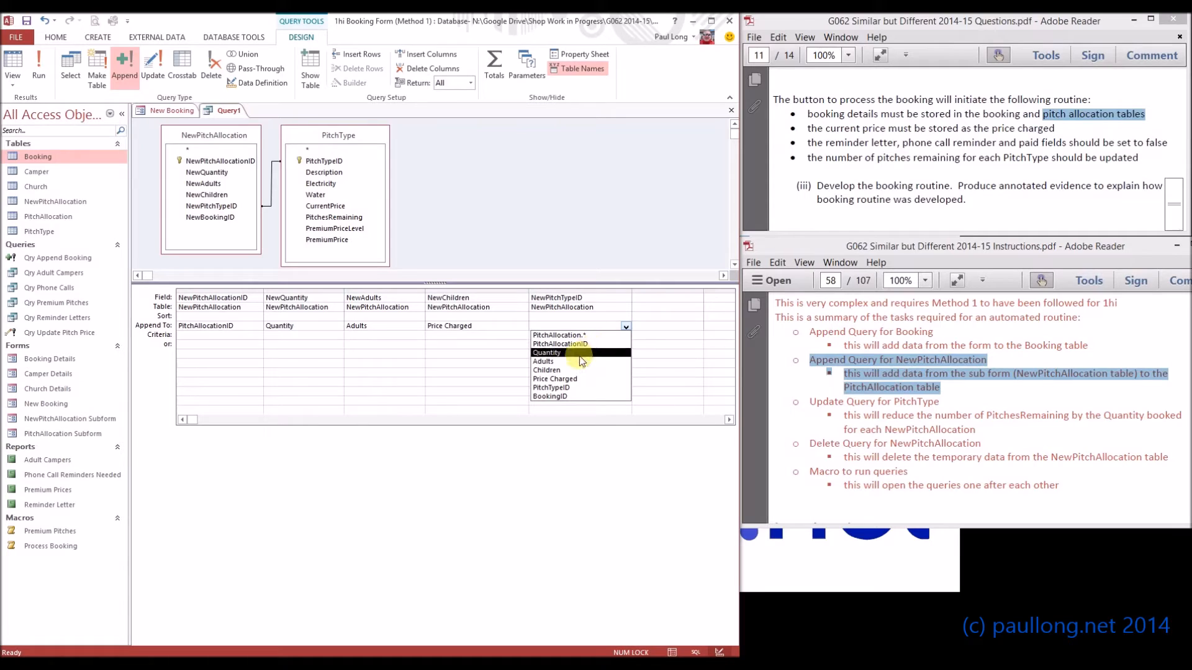
left_click(566, 390)
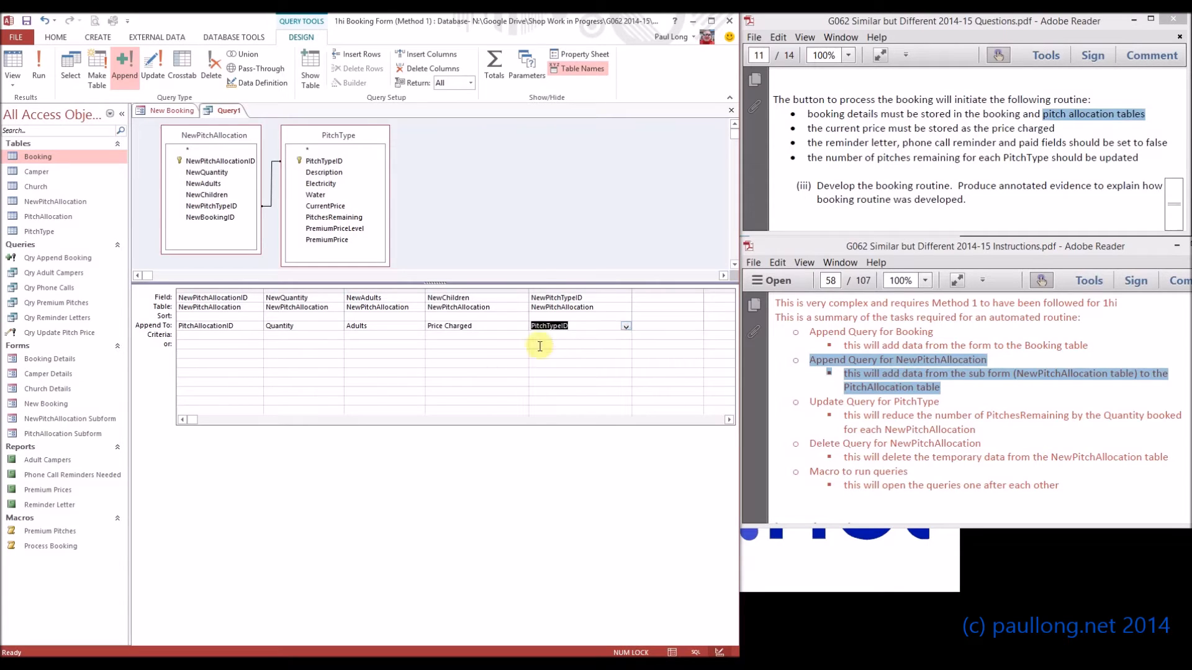
double_click(528, 289)
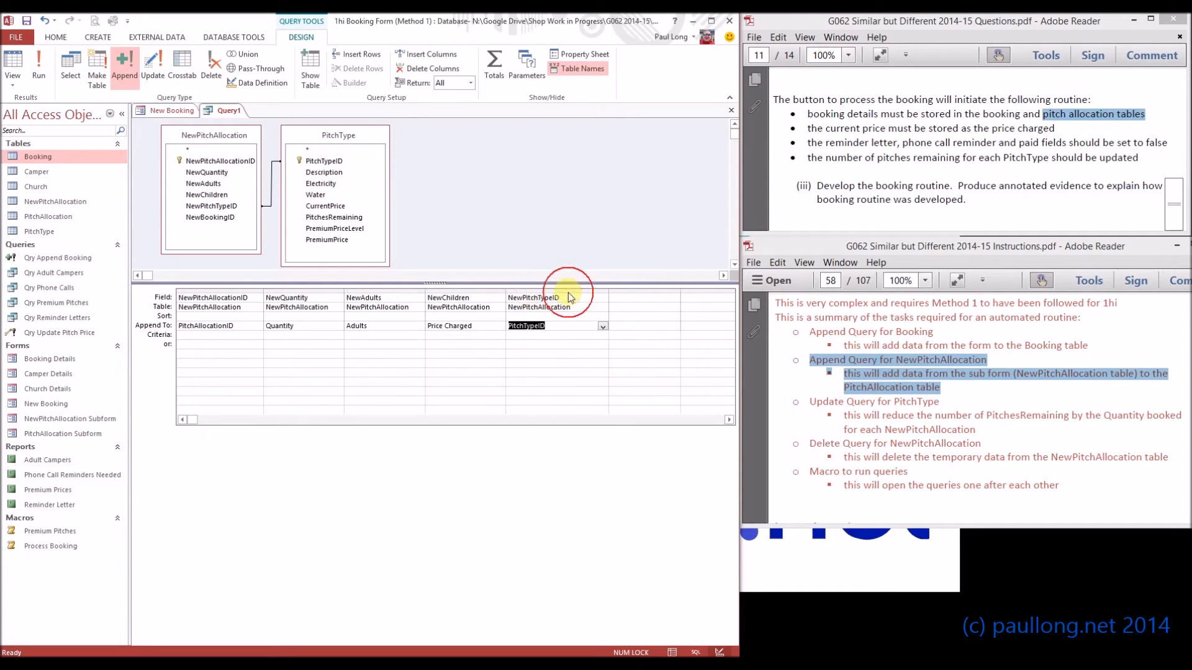
left_click(604, 291)
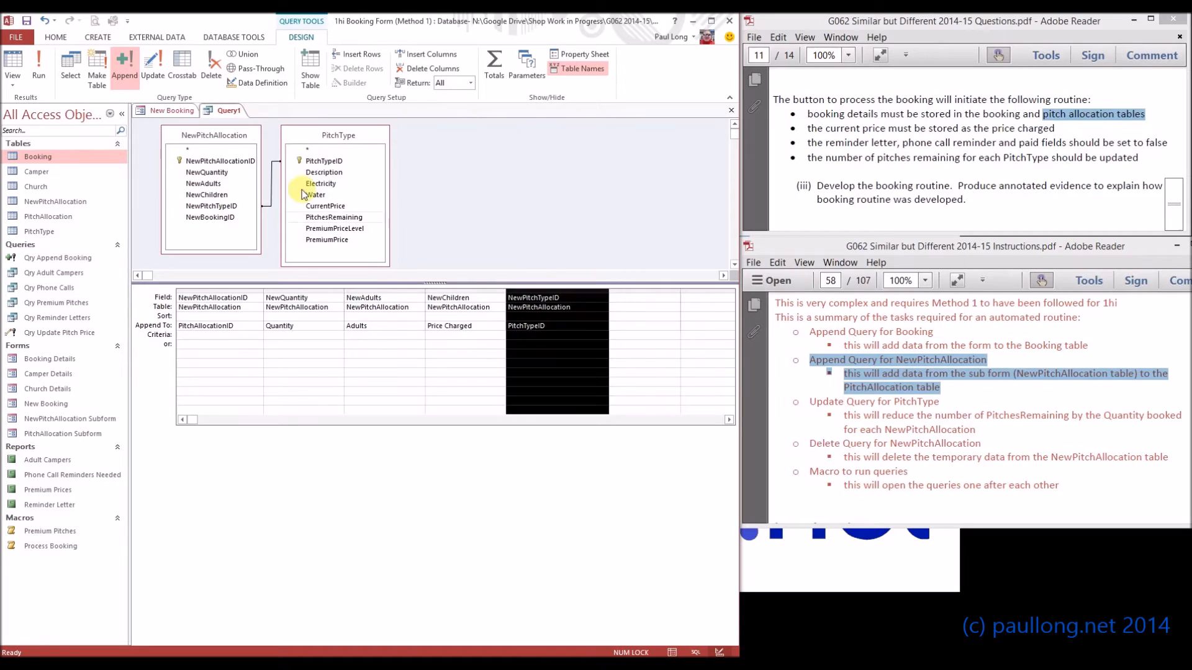
Check the pitch allocation rows on the New Booking form against the fields in the query, and return to the query design.
left_click(174, 111)
left_click(232, 296)
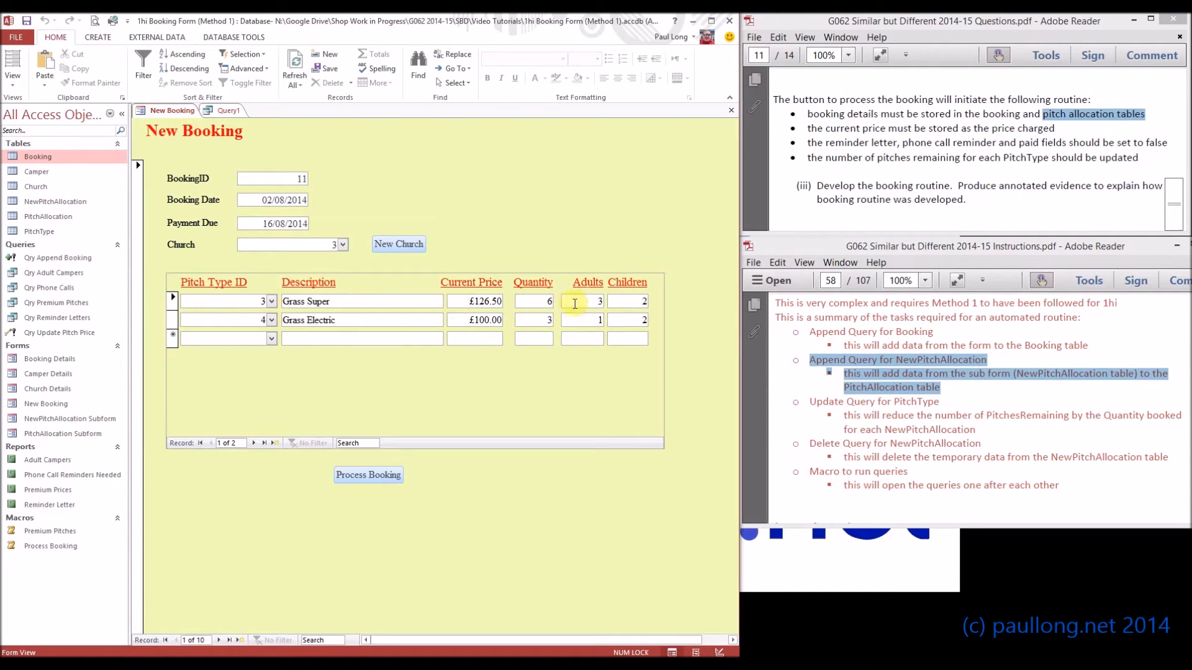
left_click(632, 301)
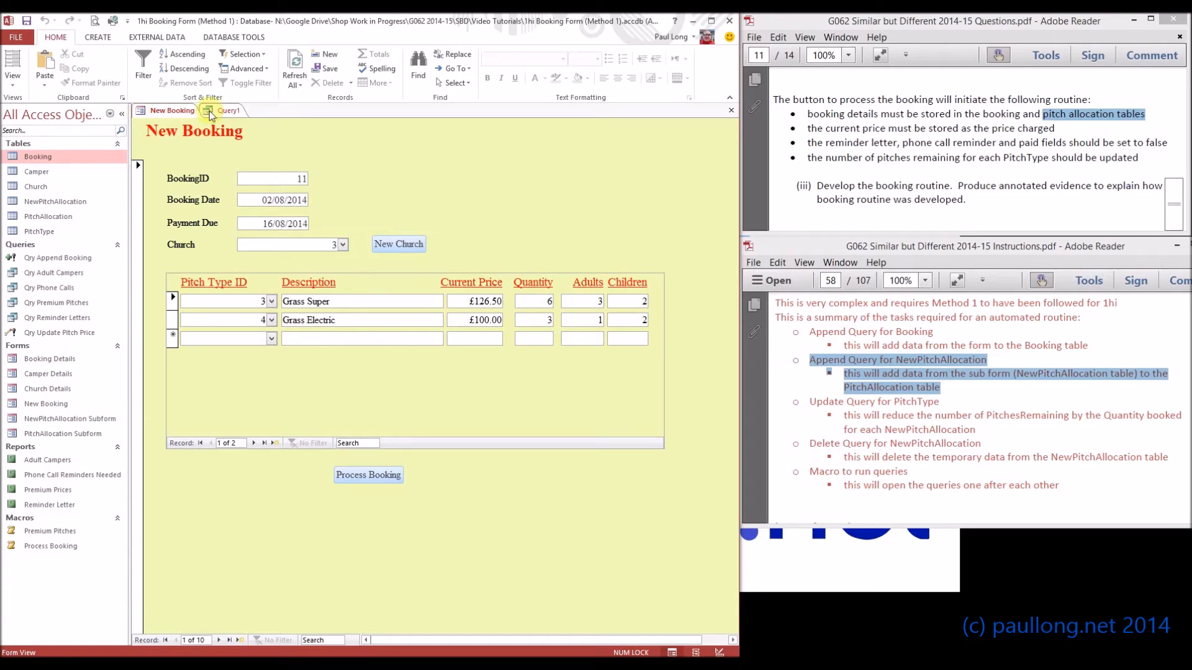
left_click(228, 111)
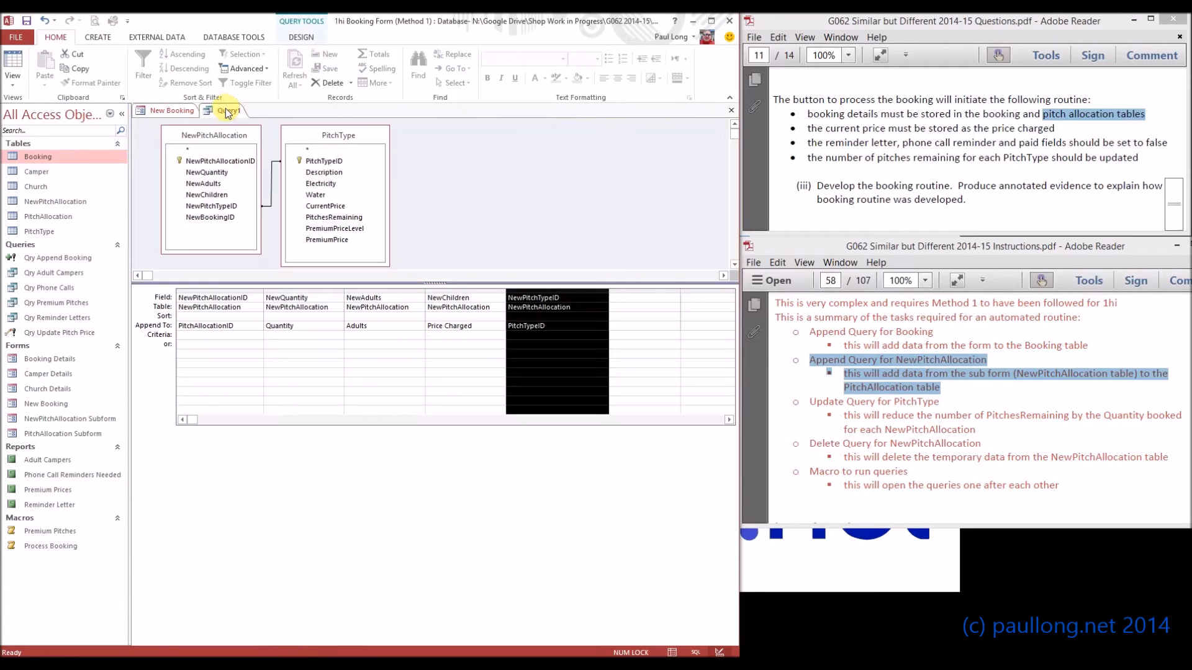
left_click(245, 327)
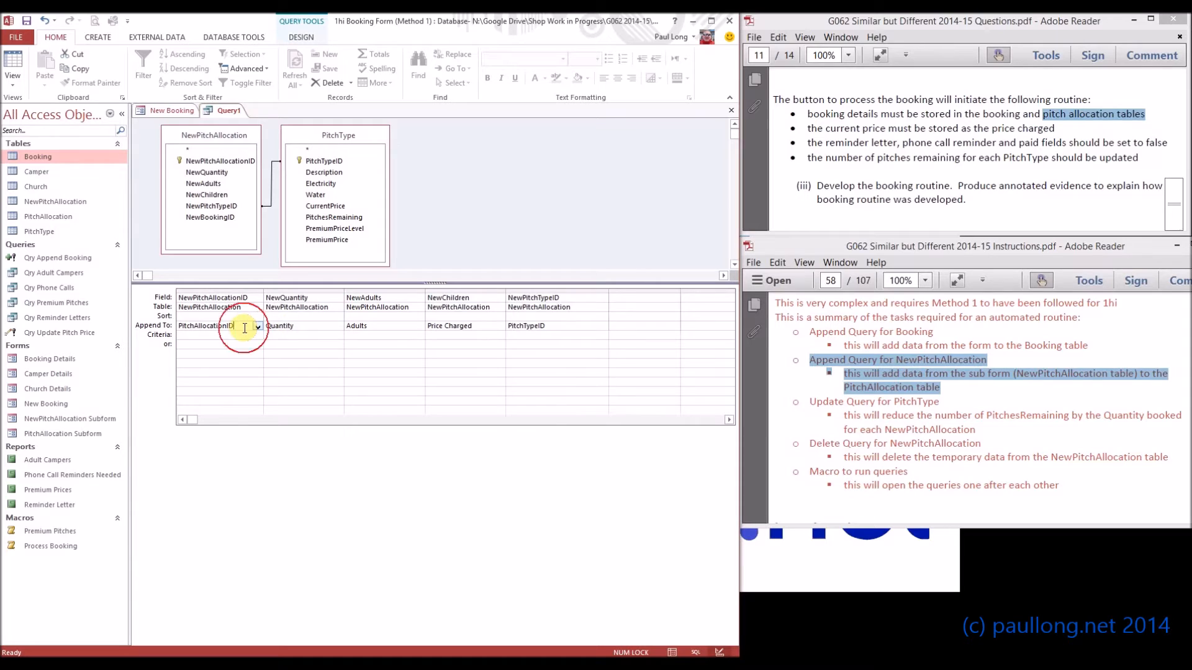
Fit the NewPitchTypeID column to its contents and preview the records the query would append before returning to its design.
double_click(607, 290)
left_click(555, 324)
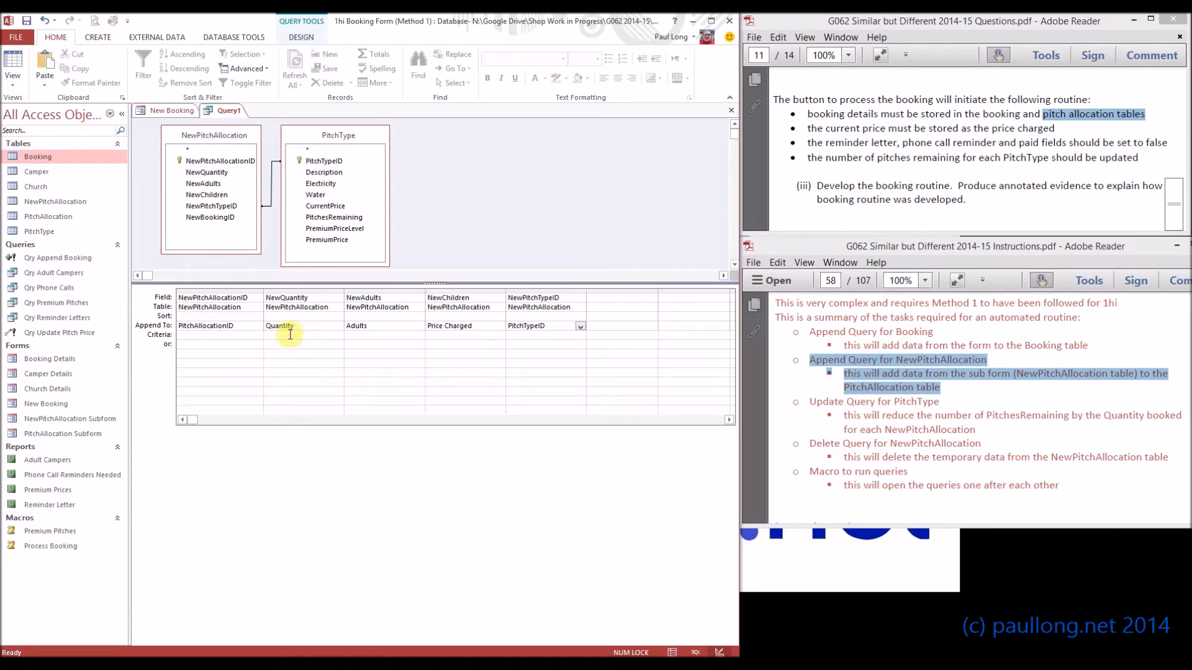
left_click(18, 68)
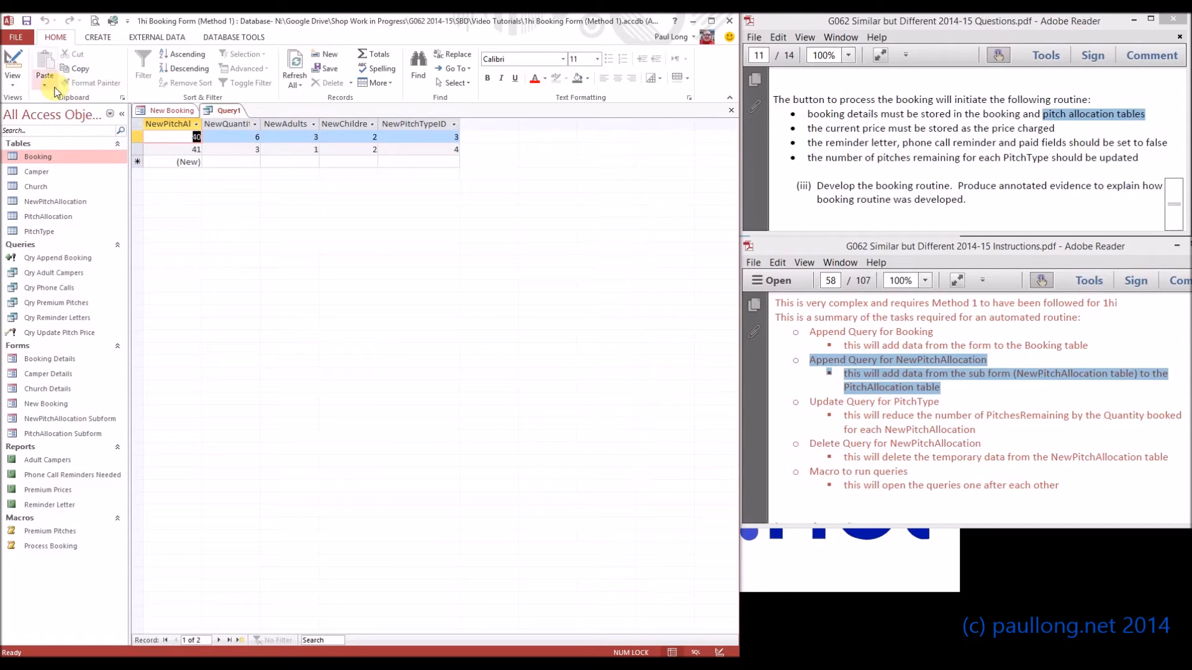
left_click(43, 217)
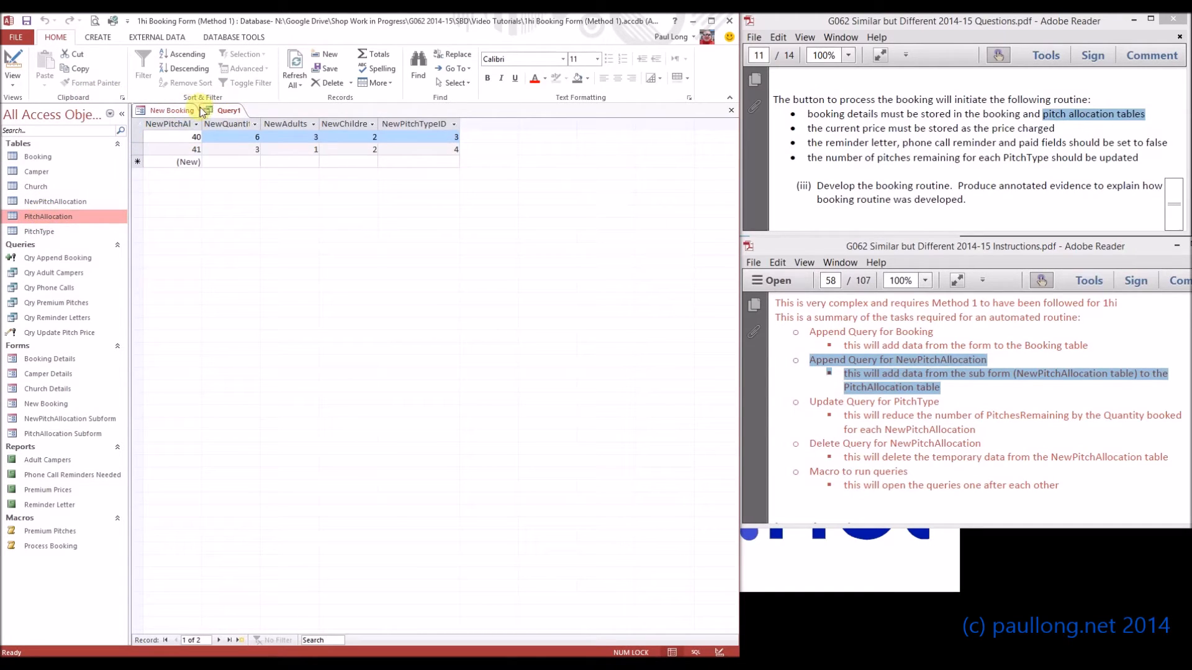
left_click(13, 62)
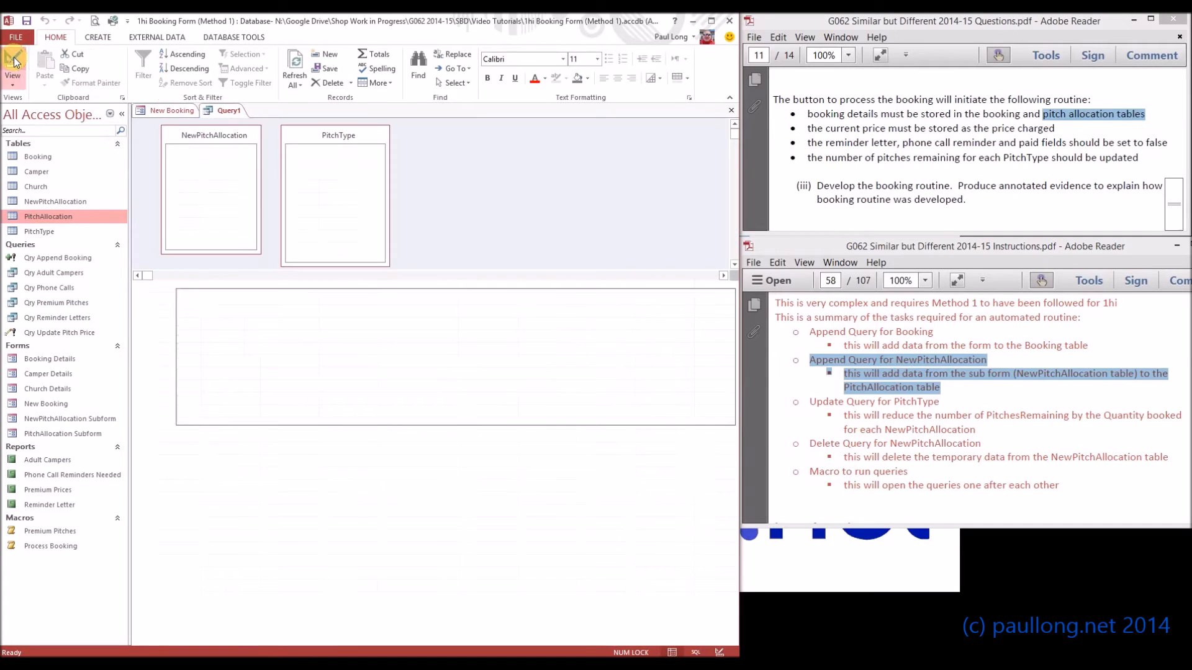
Save the query as Qry Append PitchAllocation.
left_click(27, 22)
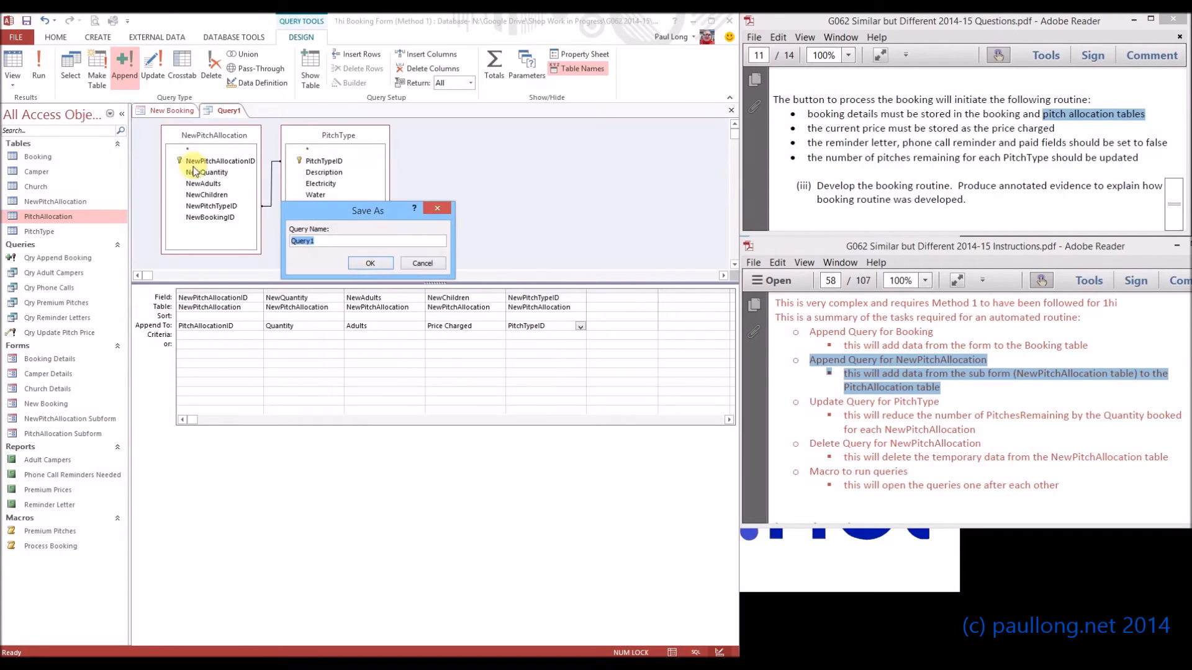
type("Qry Append PitchAllocation")
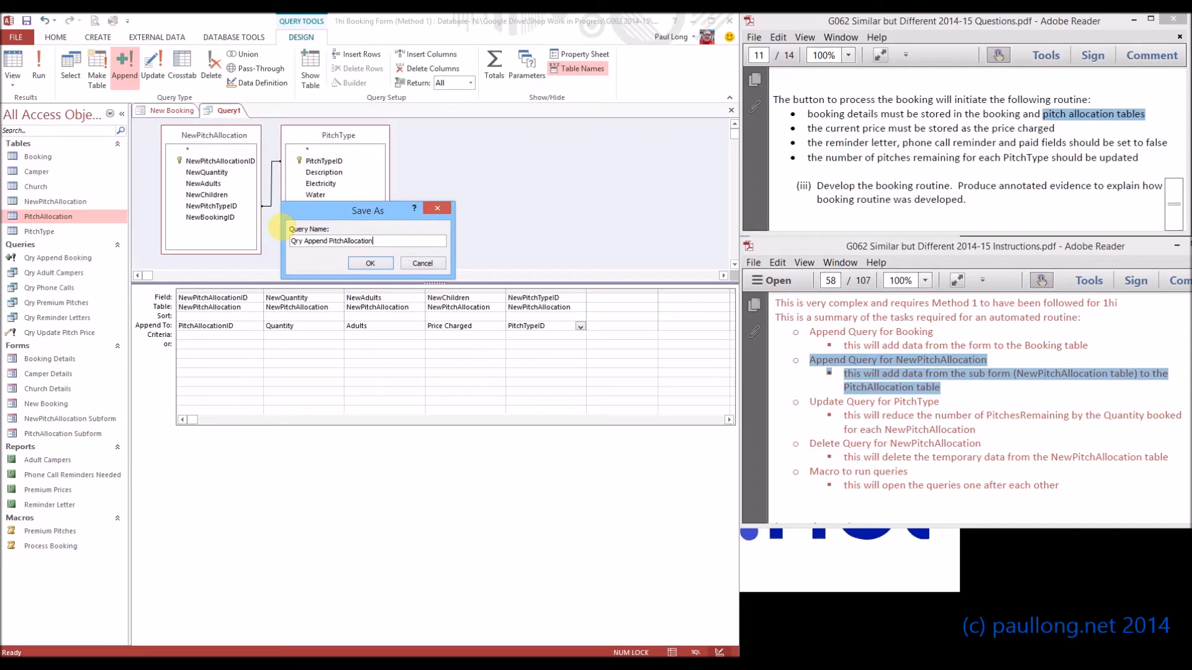
key("Return")
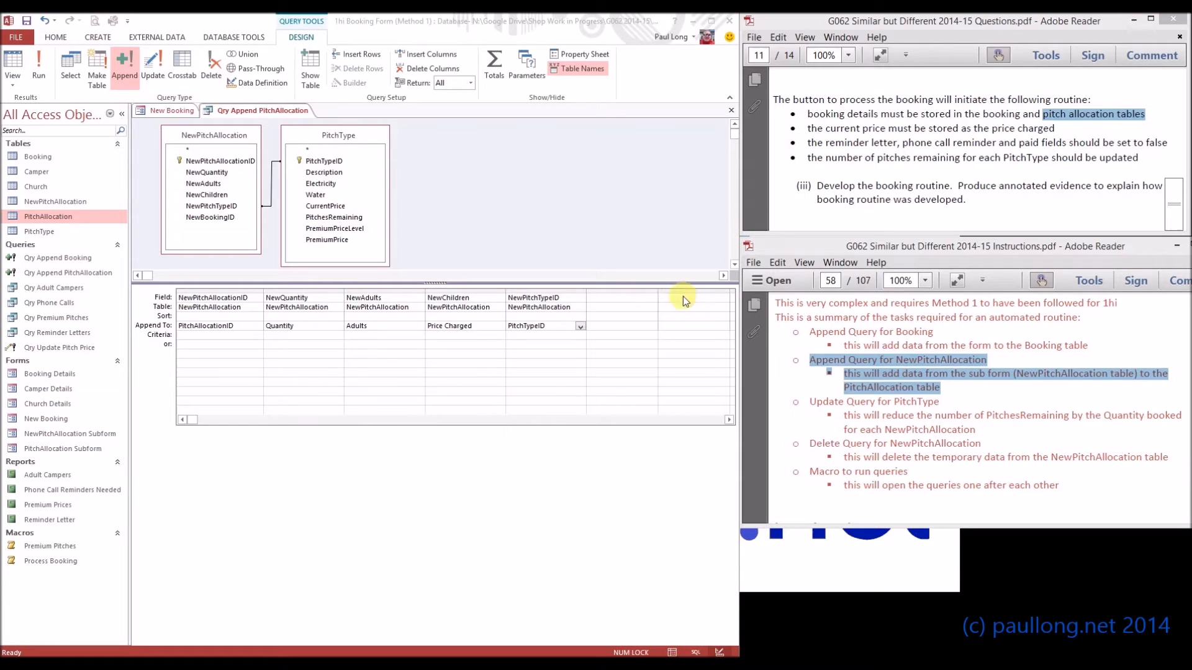
Add the CurrentPrice field from PitchType as the sixth column, append it to Price Charged, and adjust the column width.
left_click(657, 288)
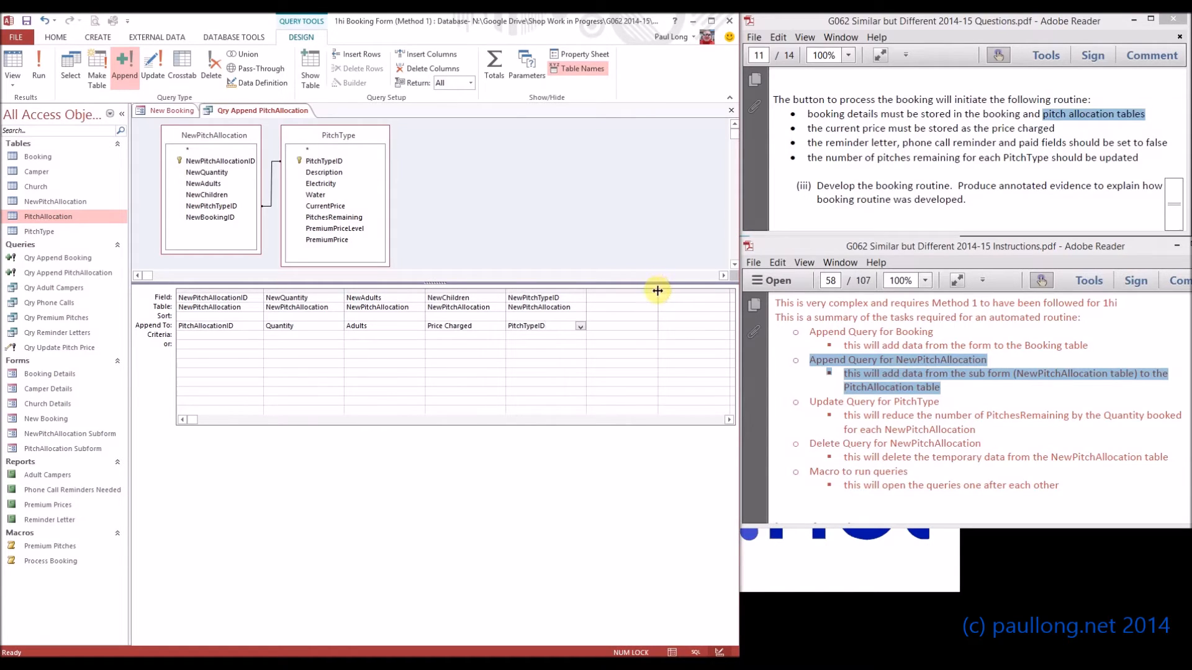
left_click_drag(658, 290, 699, 289)
left_click(689, 333)
left_click(693, 326)
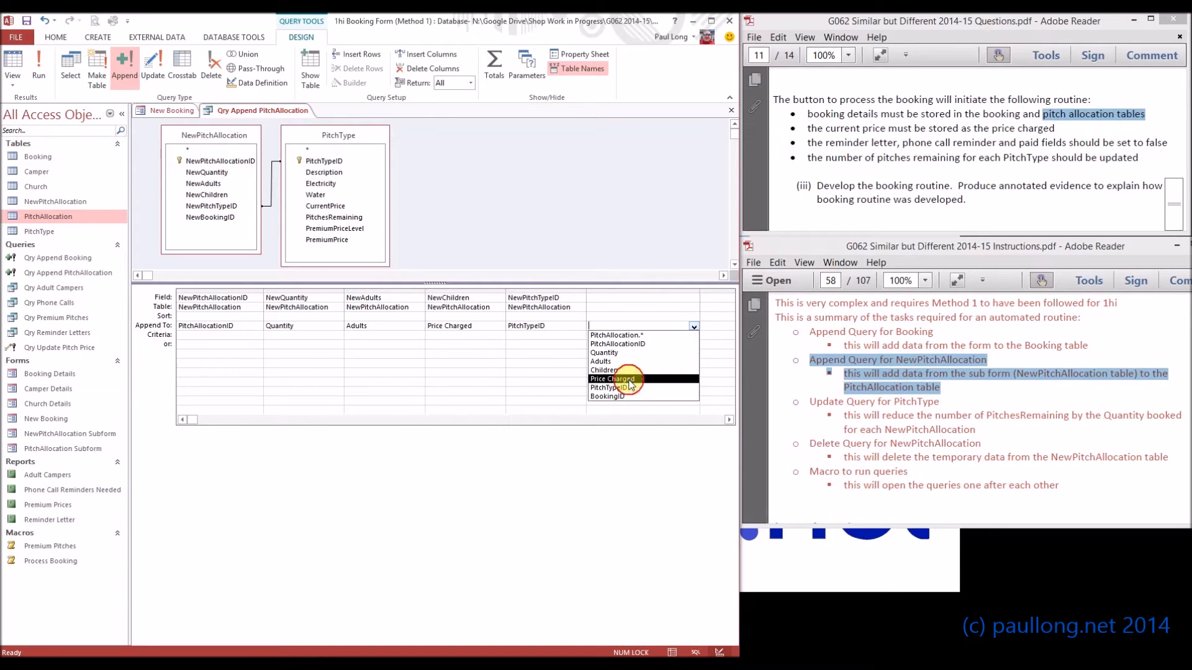
left_click(625, 375)
left_click(693, 299)
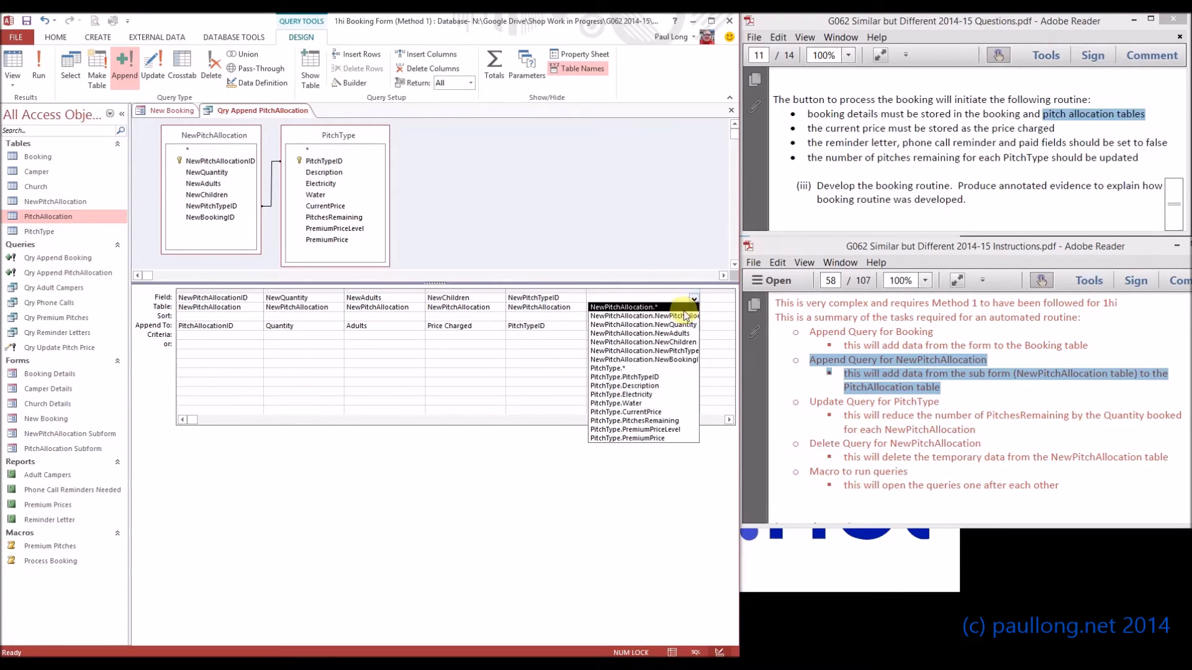
left_click(645, 413)
left_click(676, 309)
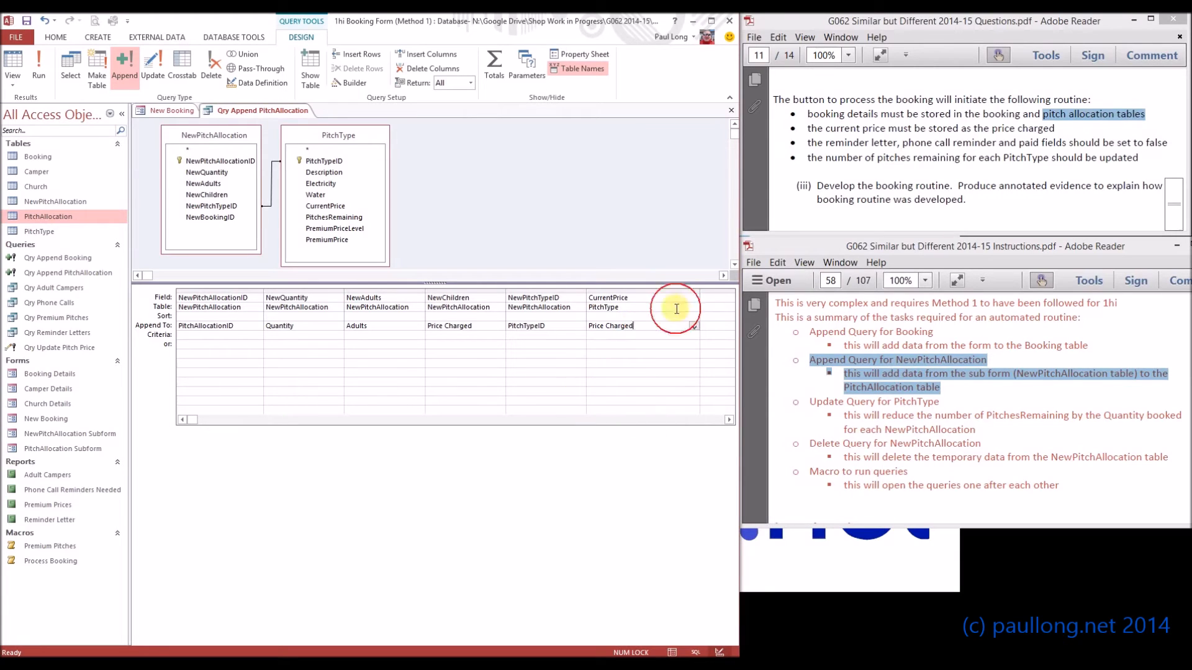
left_click_drag(699, 287, 659, 287)
Widen the window and the seventh column, and enter a calculated field QryNewBookingID that references NewBookingID on the New Booking form.
left_click_drag(739, 230, 941, 230)
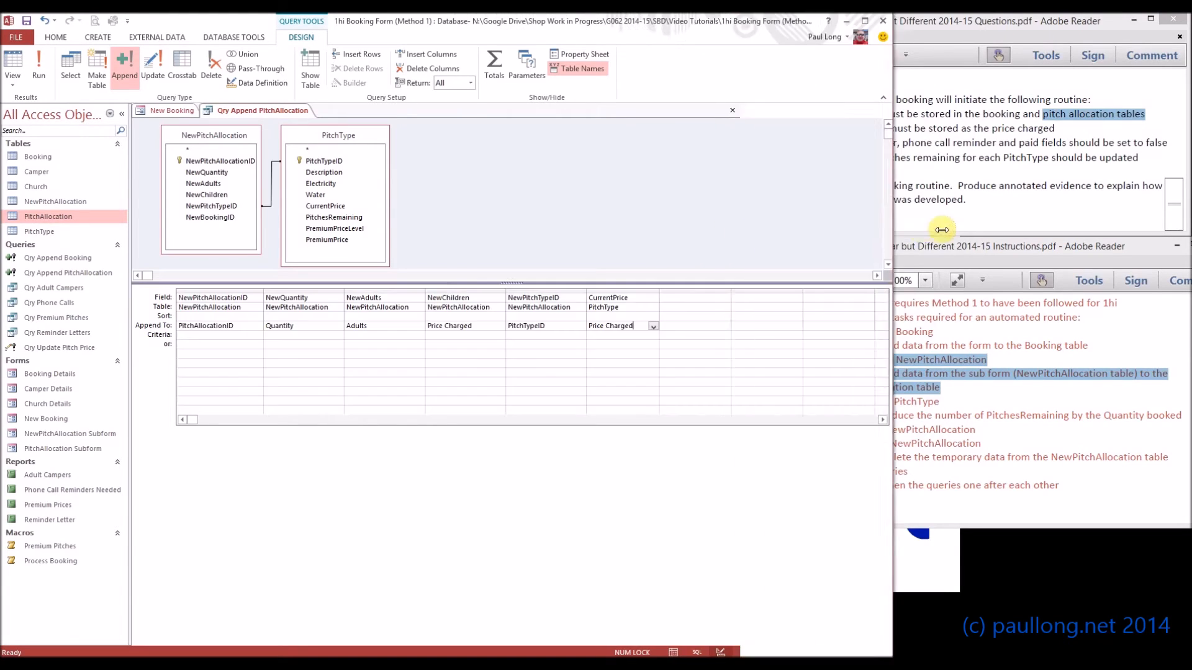
left_click_drag(732, 289, 834, 301)
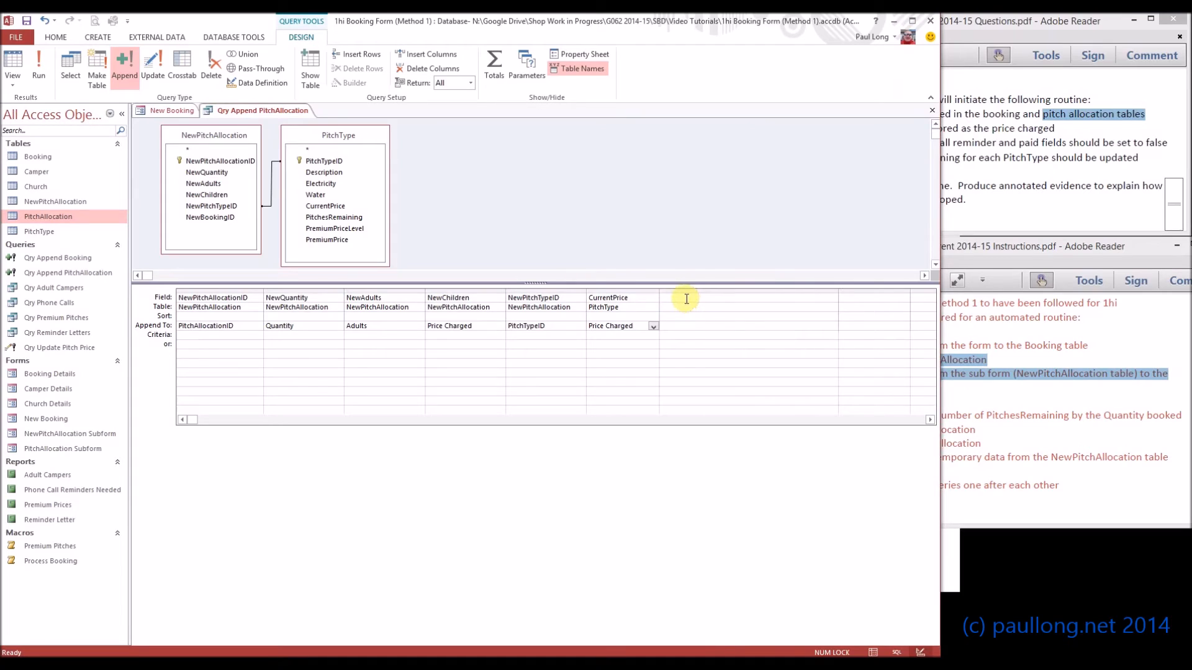
left_click(705, 297)
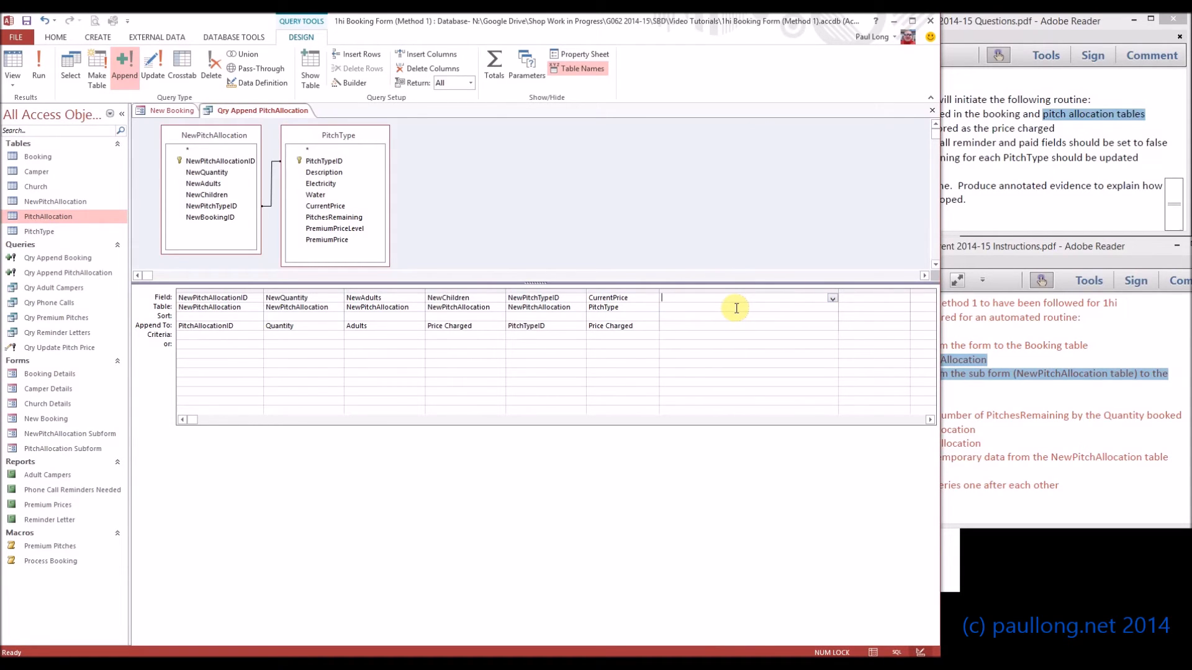
type("NewBookingID")
left_click(661, 298)
type("Qry")
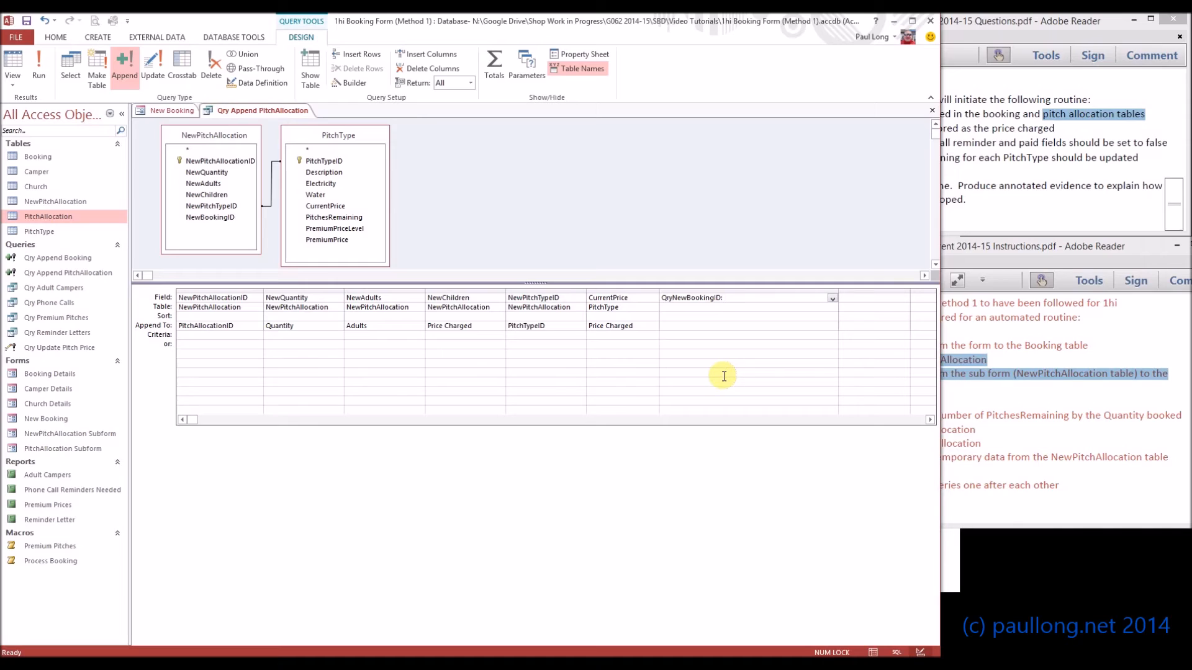
type(": [Forms]![New Booking]![NewBook")
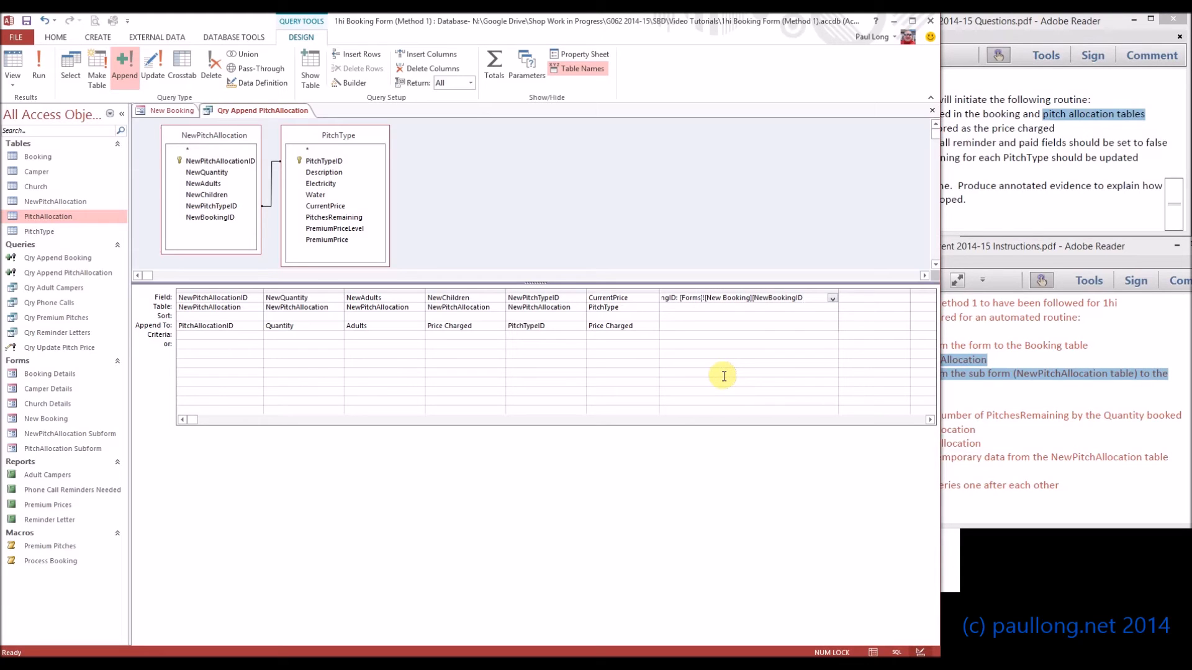
left_click(724, 376)
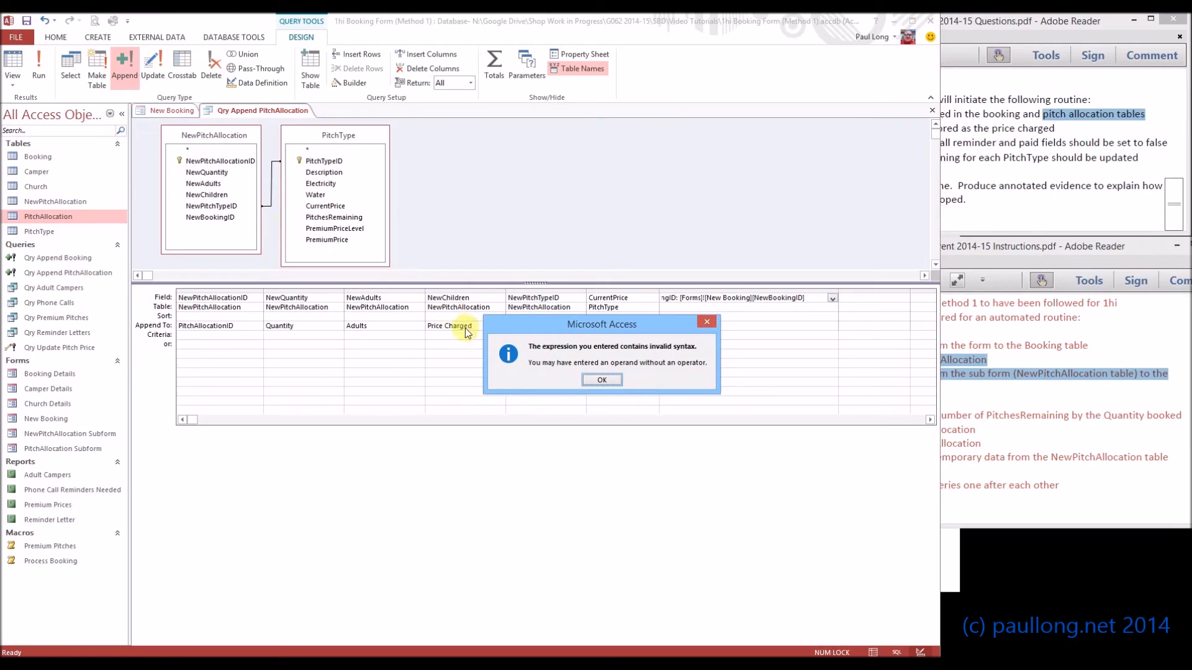
left_click(601, 379)
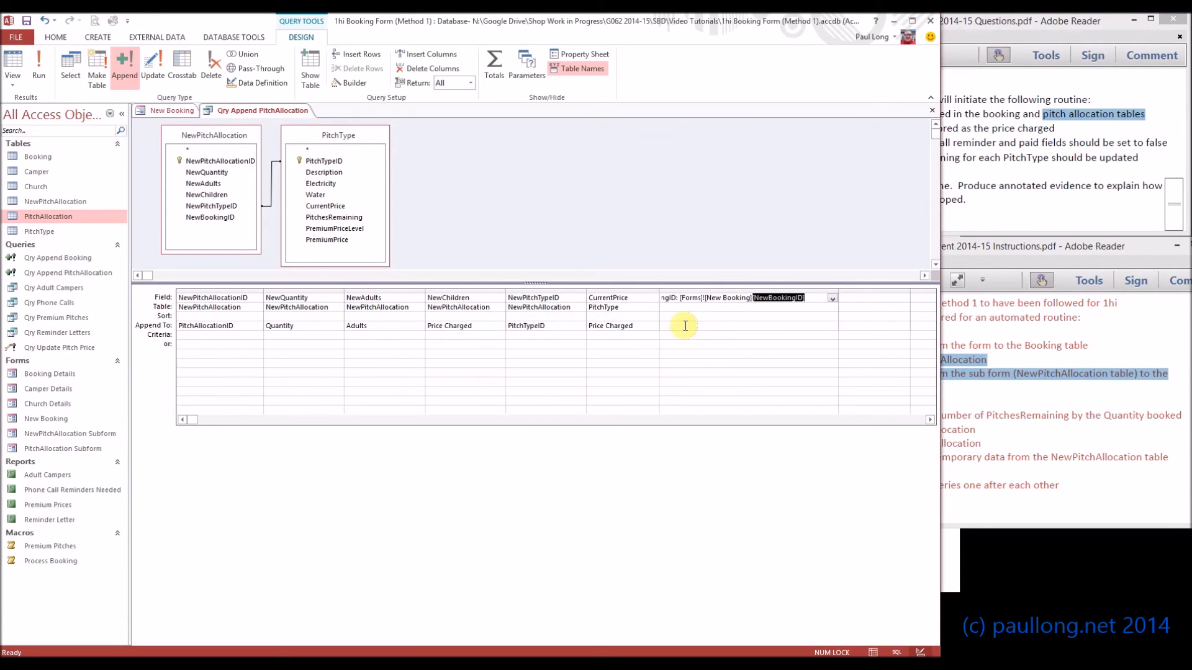
Correct the expression to QryNewBookingID: [Forms]![New Booking]![NewBookingID] and append it to the BookingID field.
left_click(755, 299)
type("!")
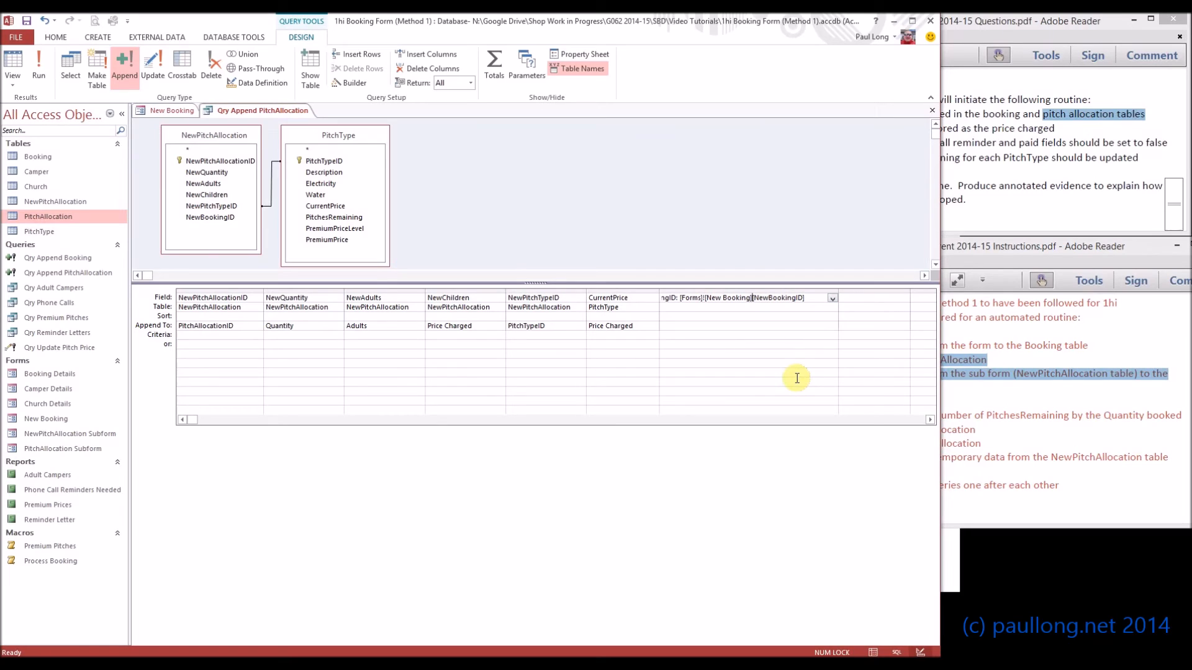
type("!")
key("Return")
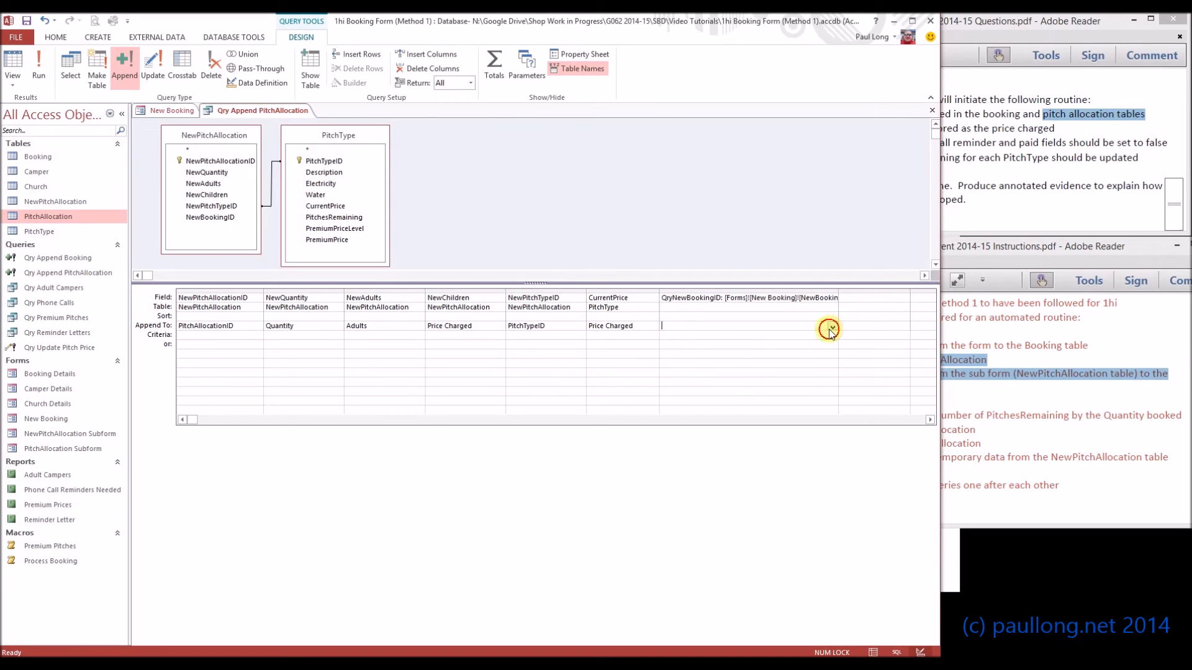
left_click(831, 327)
left_click(693, 398)
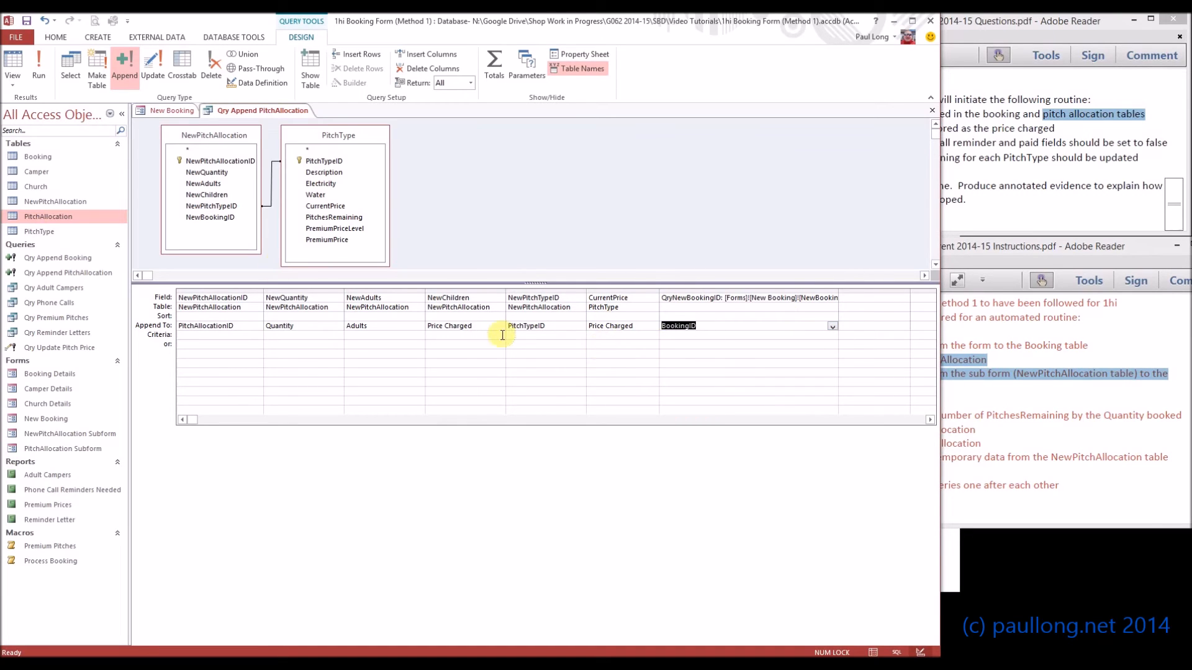
Preview the records the query would append, check the CurrentPrice and QryNewBookingID columns, and return to the query design.
left_click(16, 65)
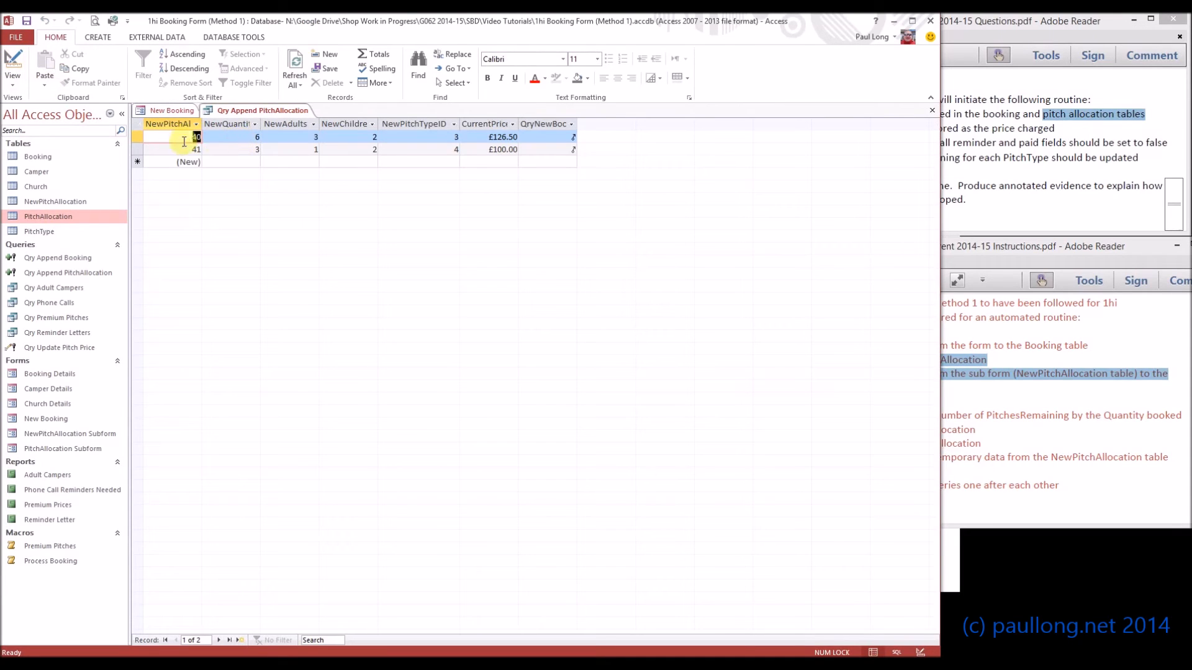
left_click(230, 144)
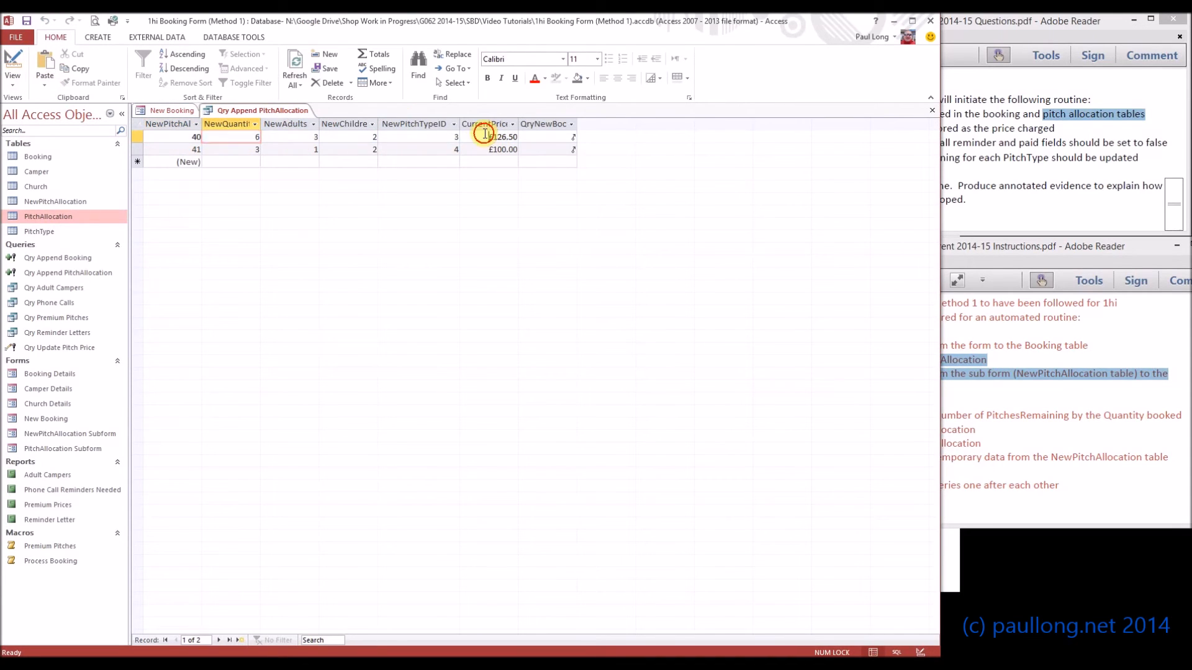
left_click(568, 140)
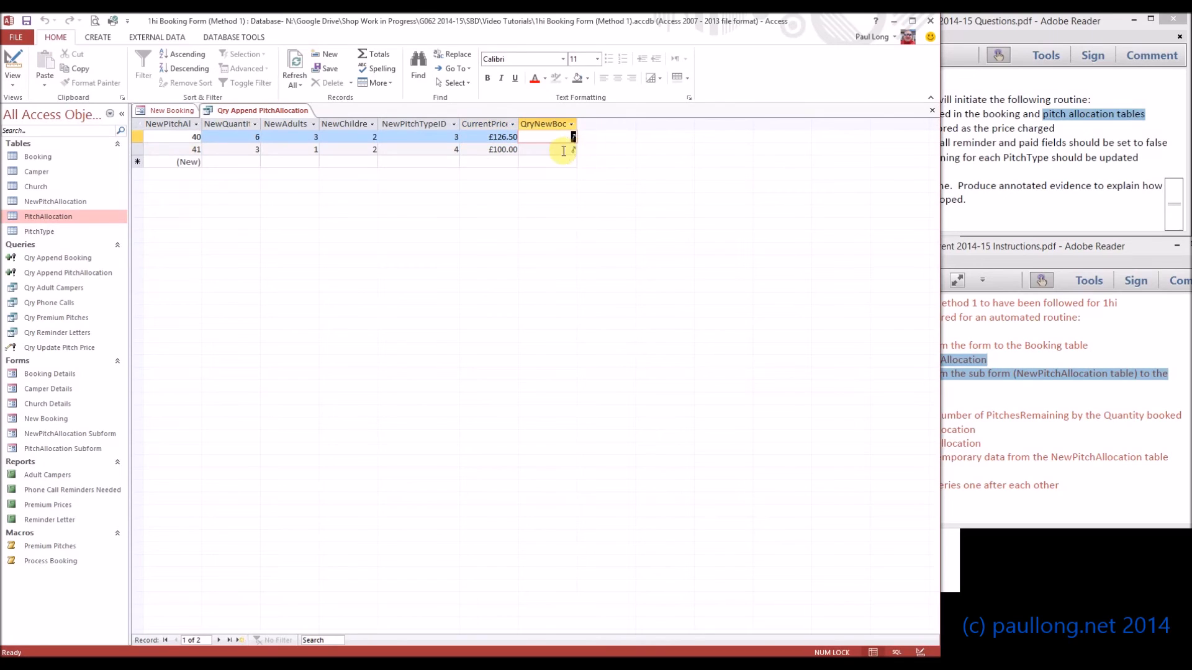
left_click(574, 149)
left_click(570, 138)
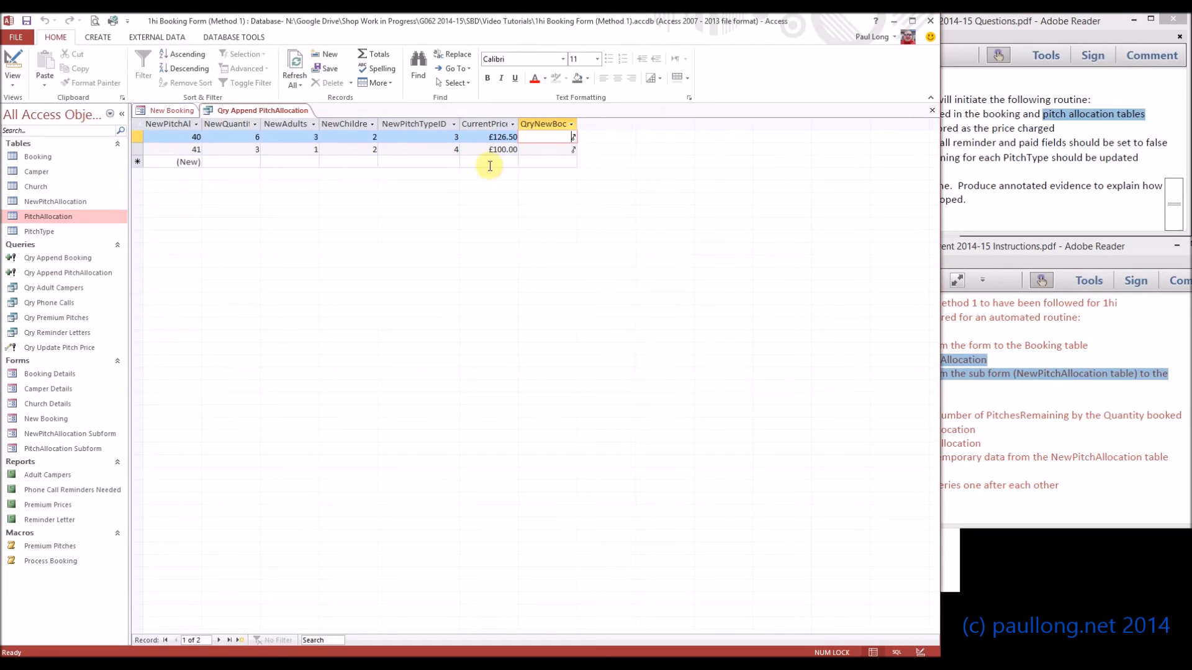
left_click(13, 62)
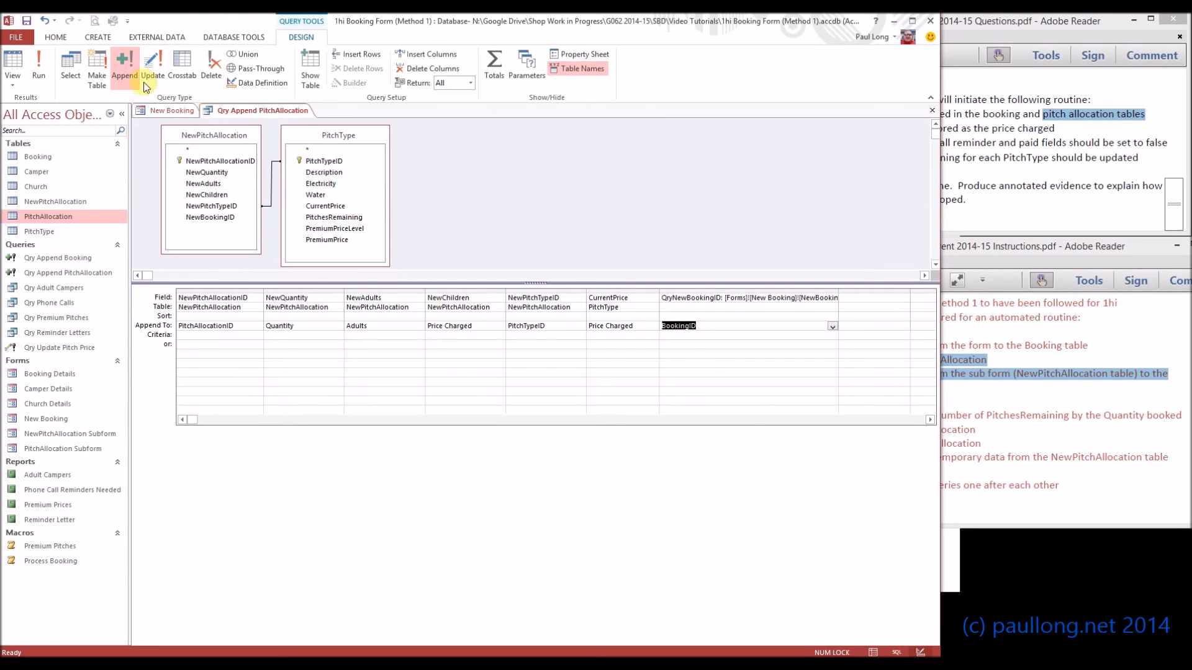
Try to run the append query.
left_click(36, 67)
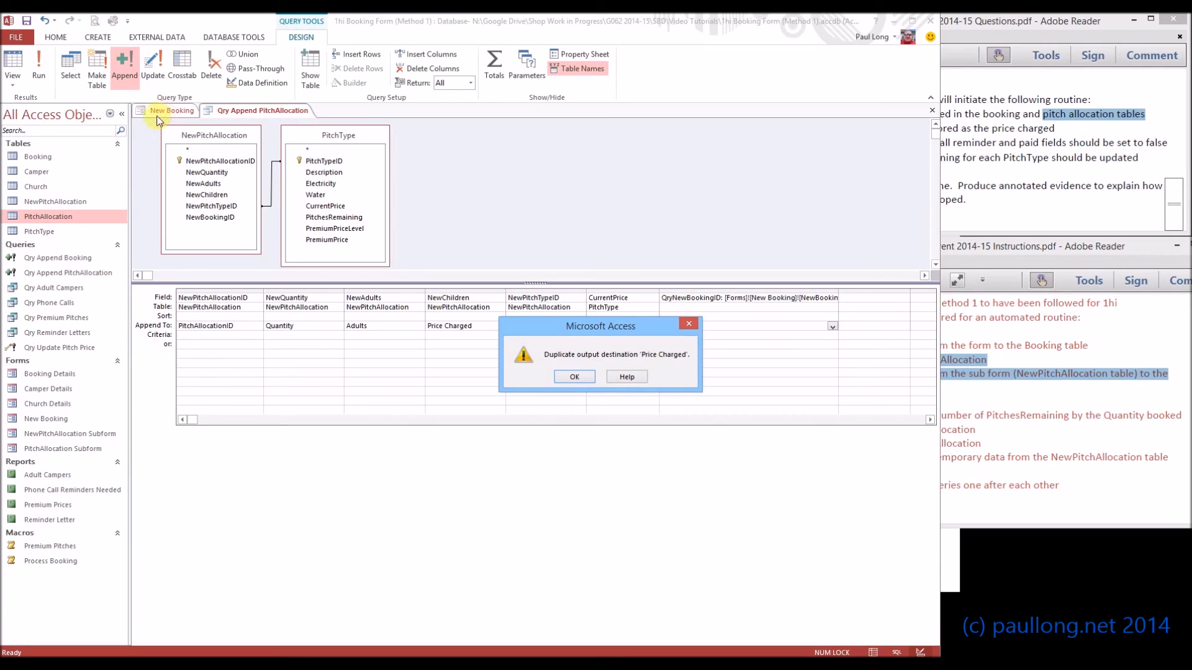
left_click_drag(606, 329, 564, 193)
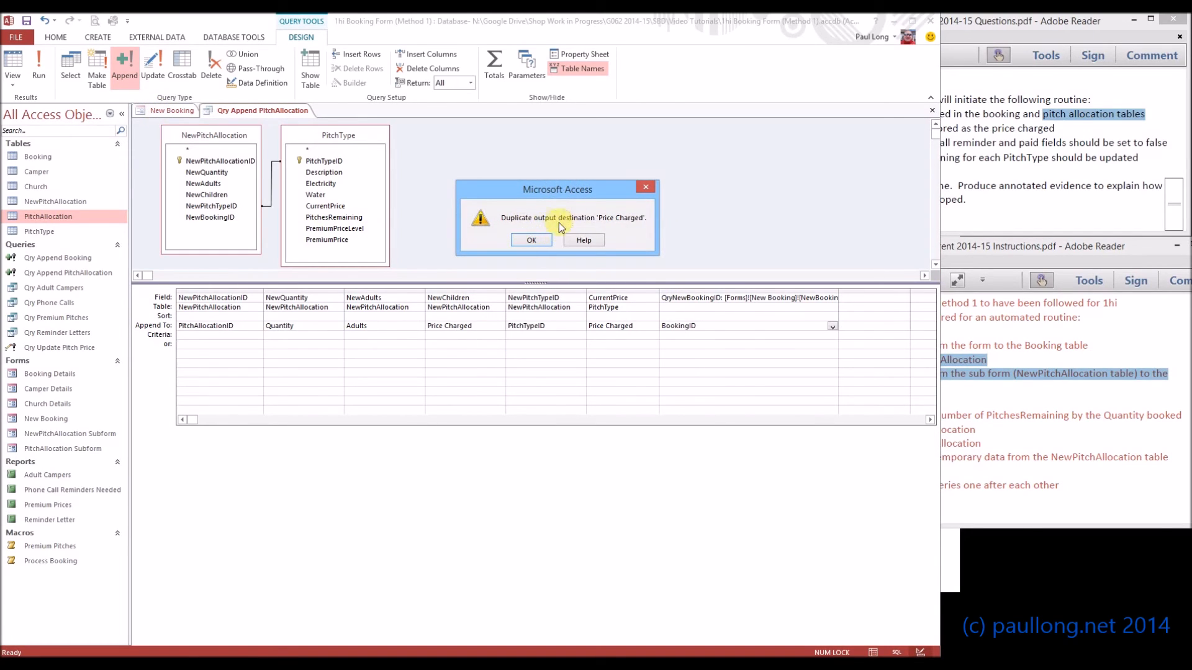
left_click(532, 240)
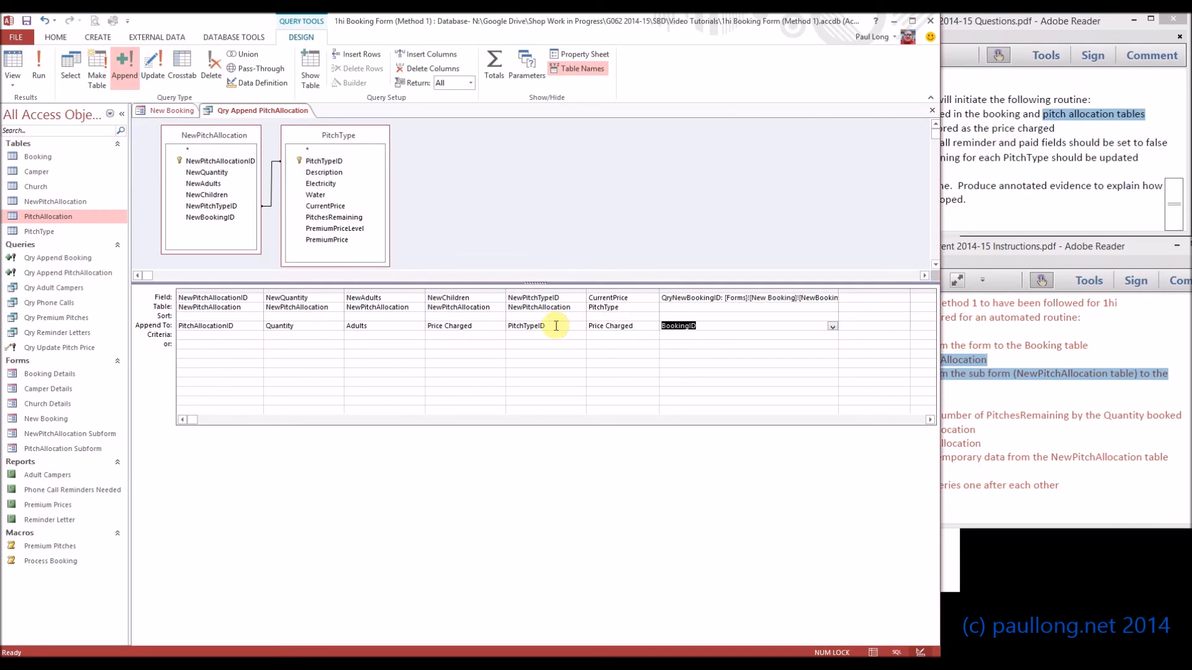
Set the NewChildren column to append to the Children field, and run the query, accepting the append.
left_click(494, 325)
left_click(500, 326)
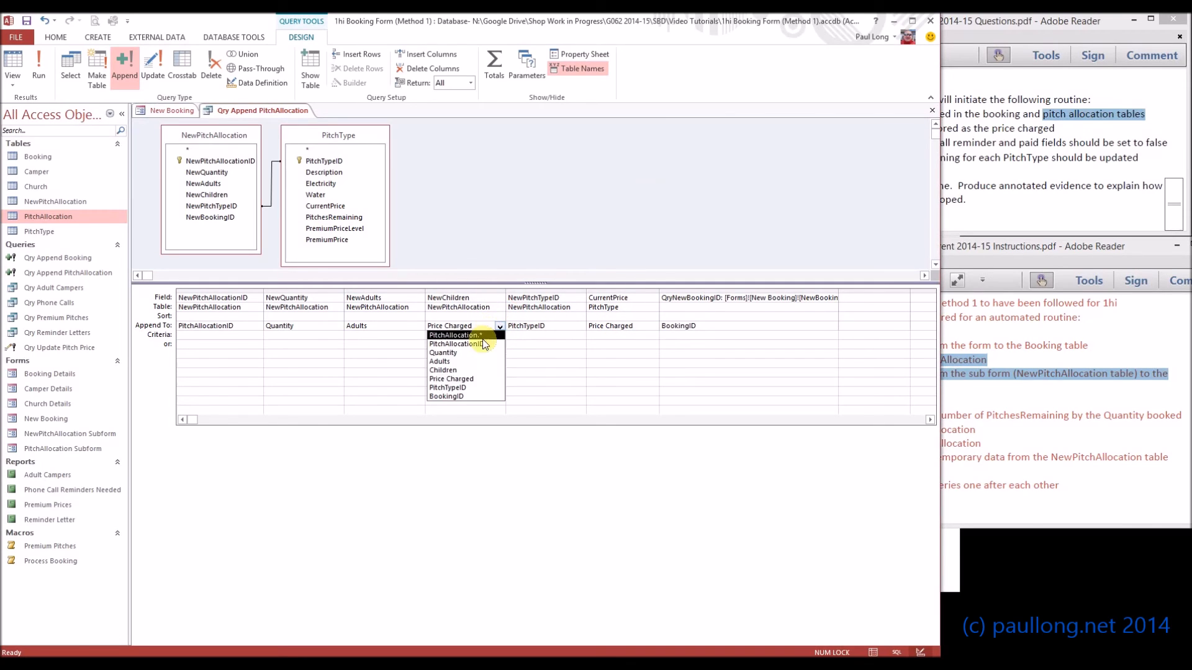
left_click(471, 370)
left_click(478, 335)
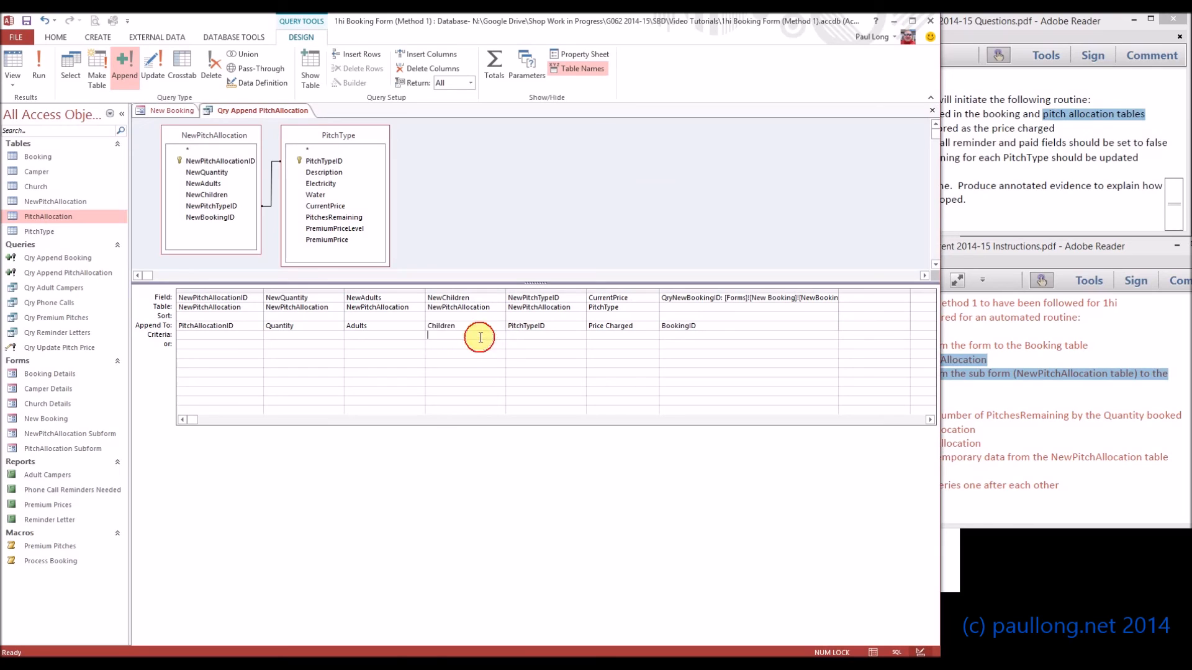
left_click(46, 70)
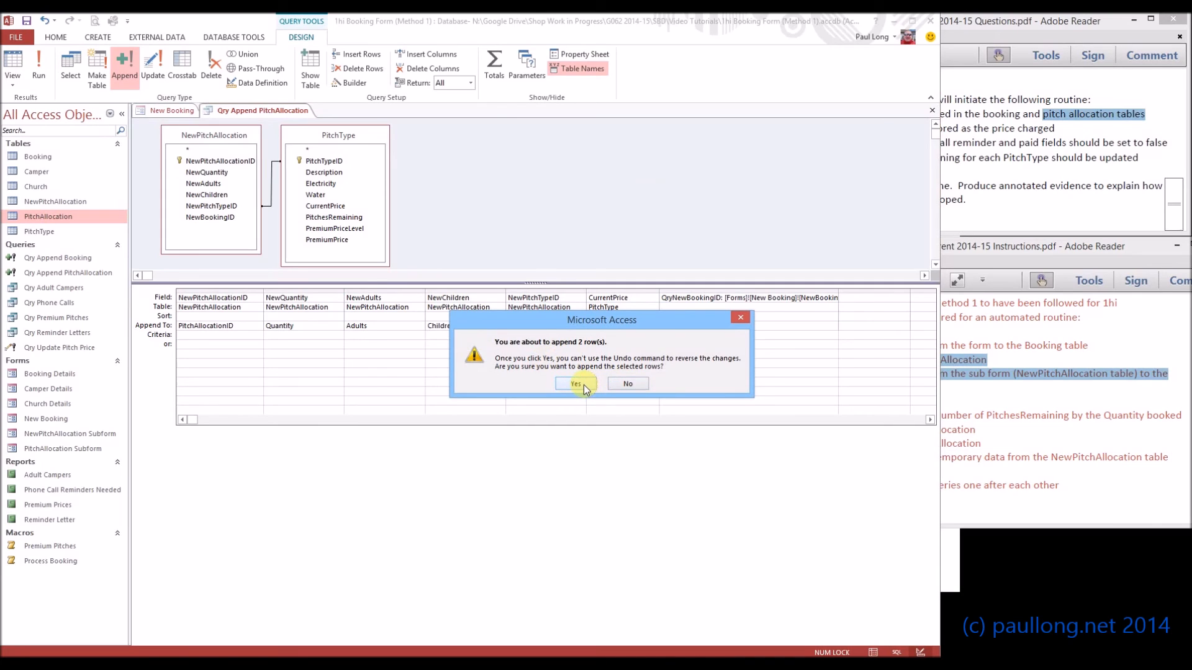
left_click(582, 386)
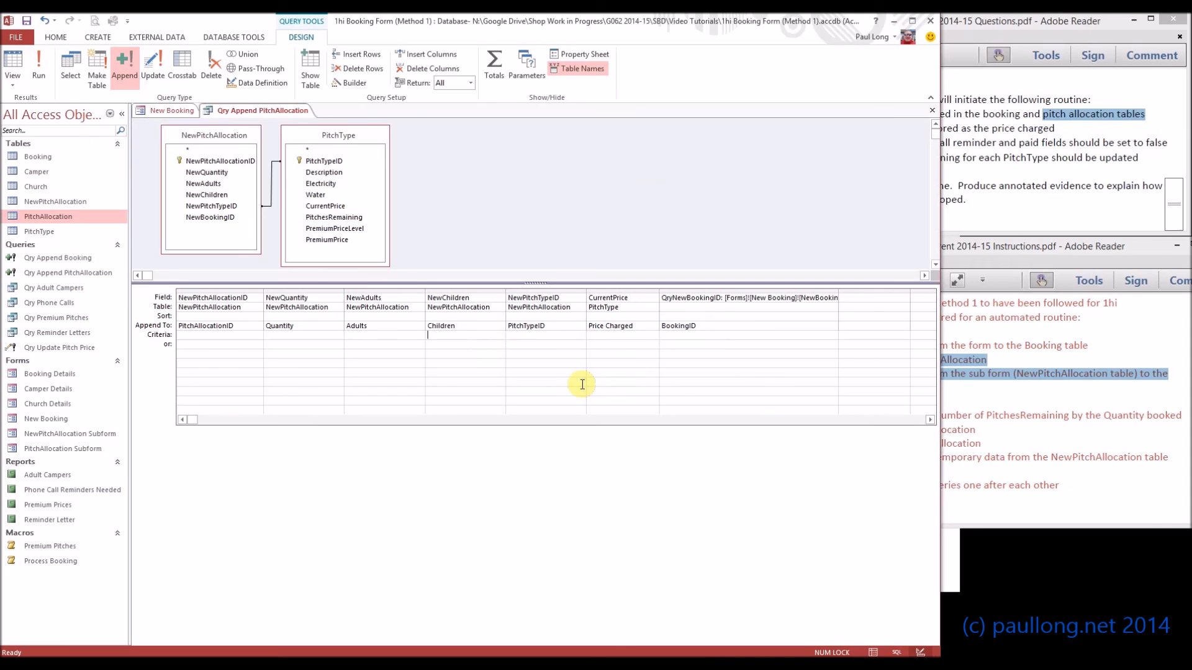
Open the NewPitchAllocation table to view its rows, and close it.
double_click(48, 201)
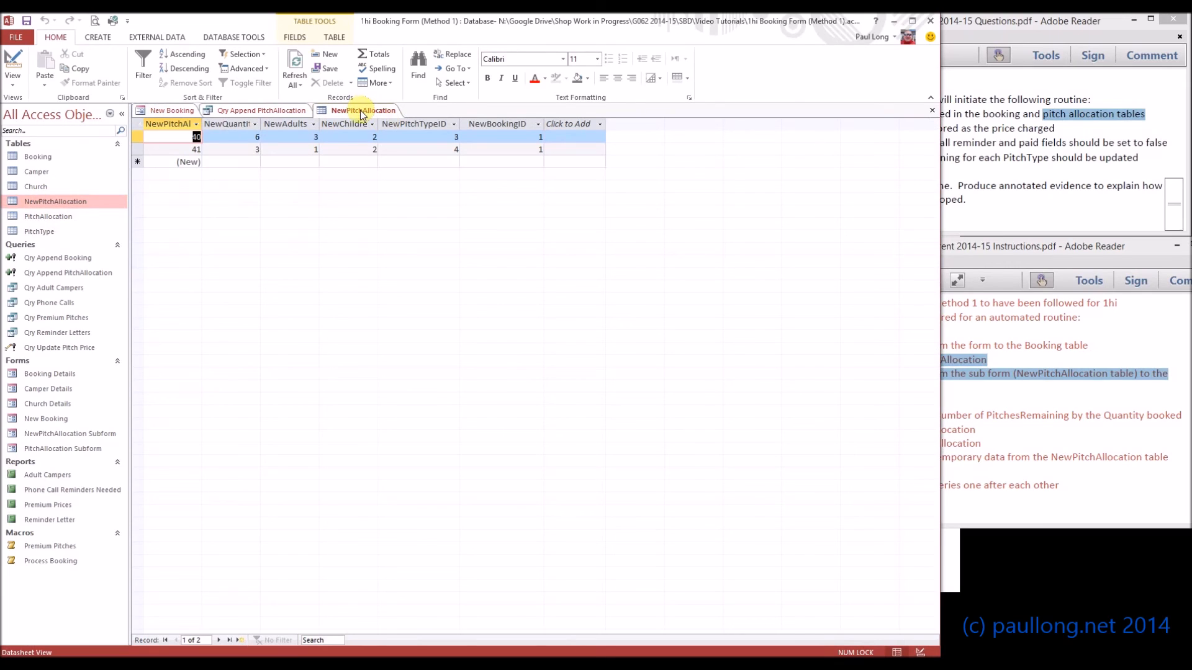
right_click(362, 111)
left_click(385, 134)
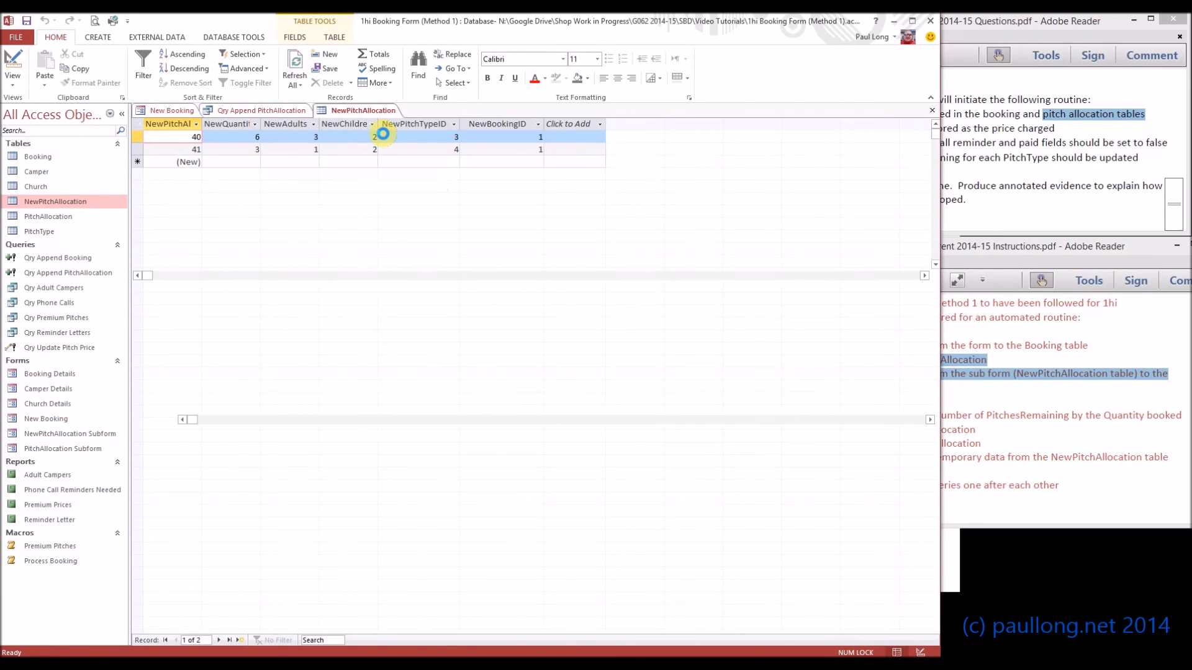
Open the PitchAllocation table, examine the appended rows' IDs, Price Charged and BookingID, and return to the New Booking form for comparison.
left_click(38, 217)
double_click(38, 217)
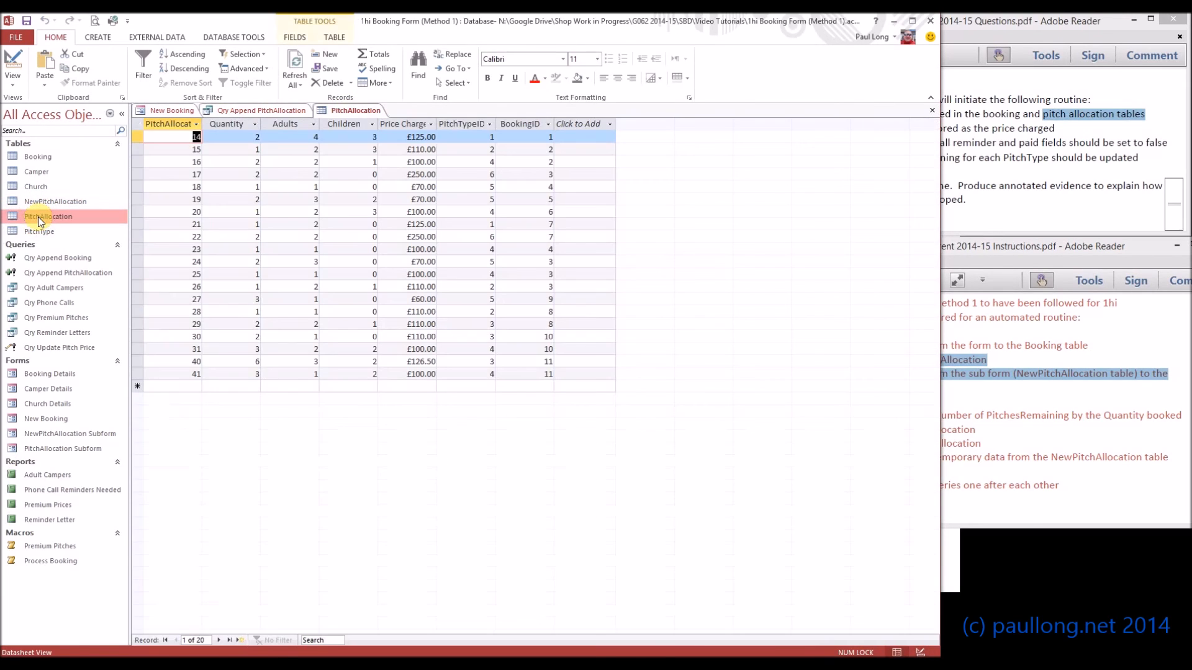
left_click(199, 361)
left_click_drag(211, 361, 236, 375)
left_click(191, 368)
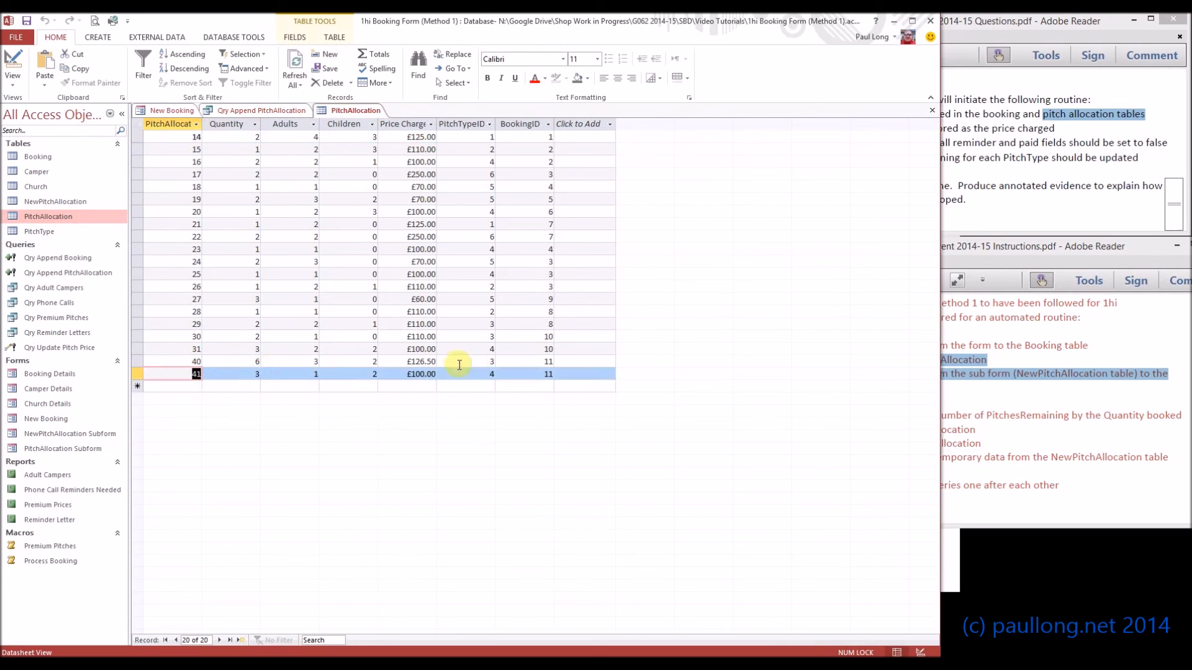
left_click(420, 362)
left_click_drag(545, 361, 565, 378)
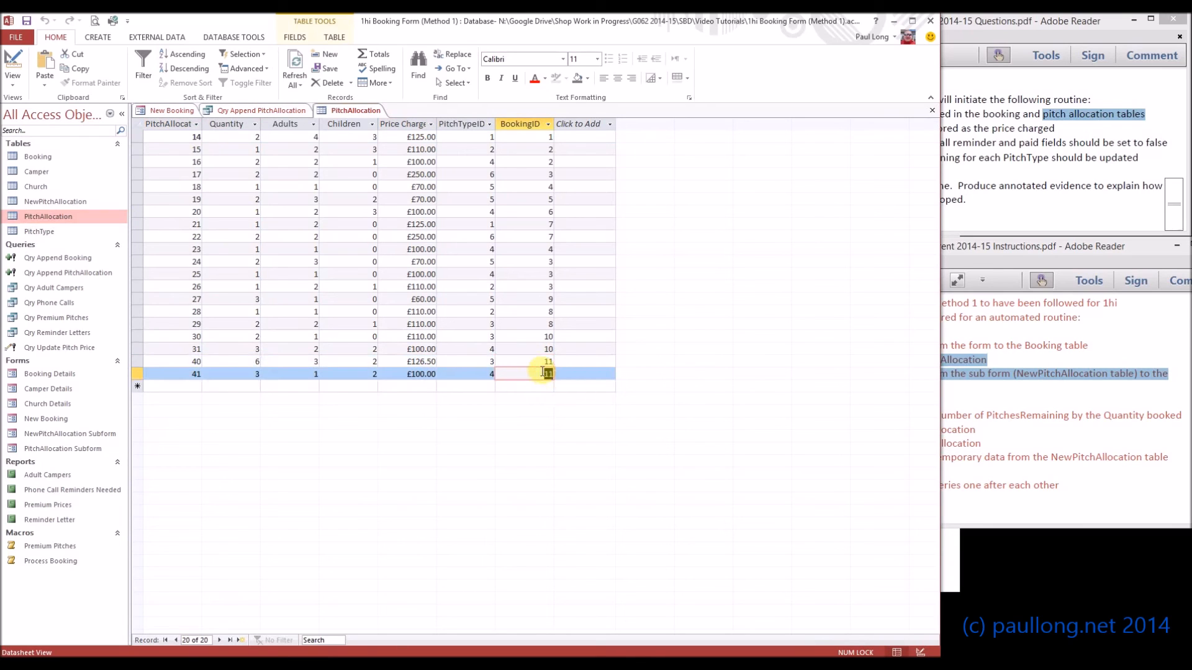
left_click(528, 365)
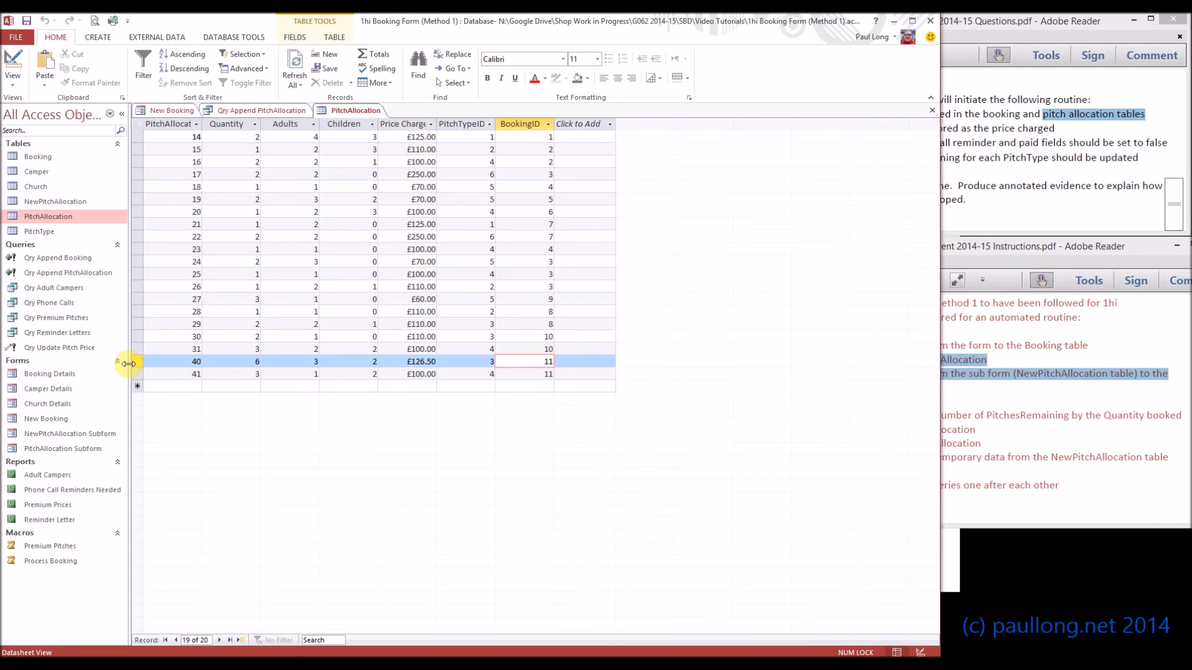
left_click_drag(137, 362, 136, 378)
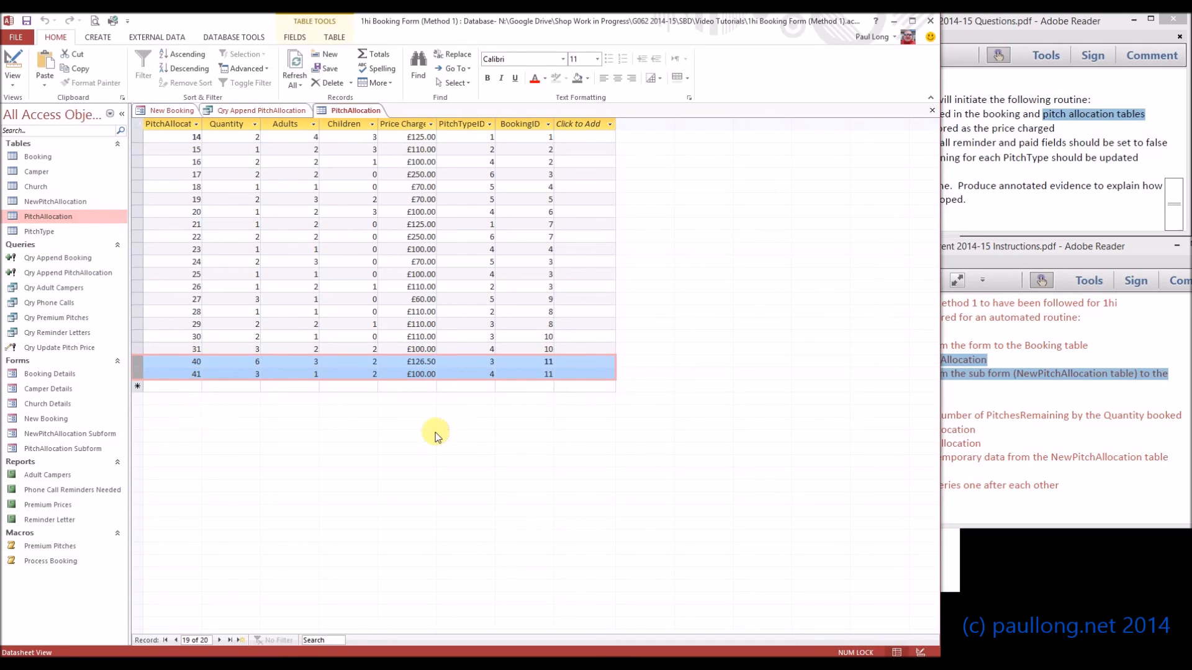
left_click(178, 114)
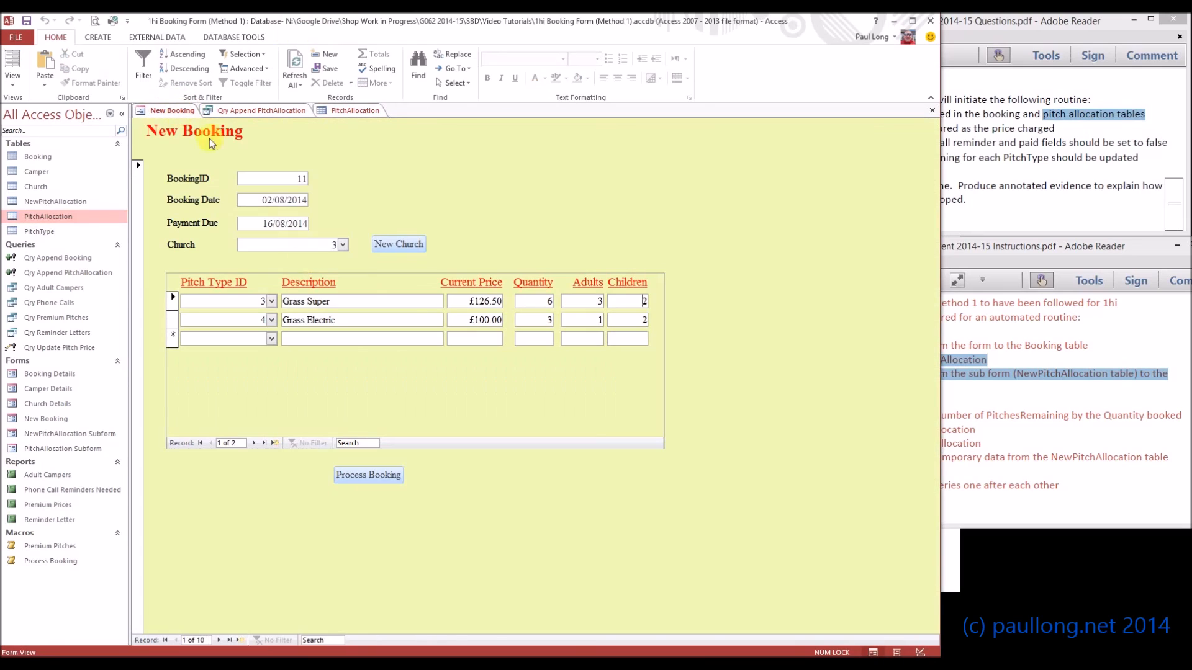